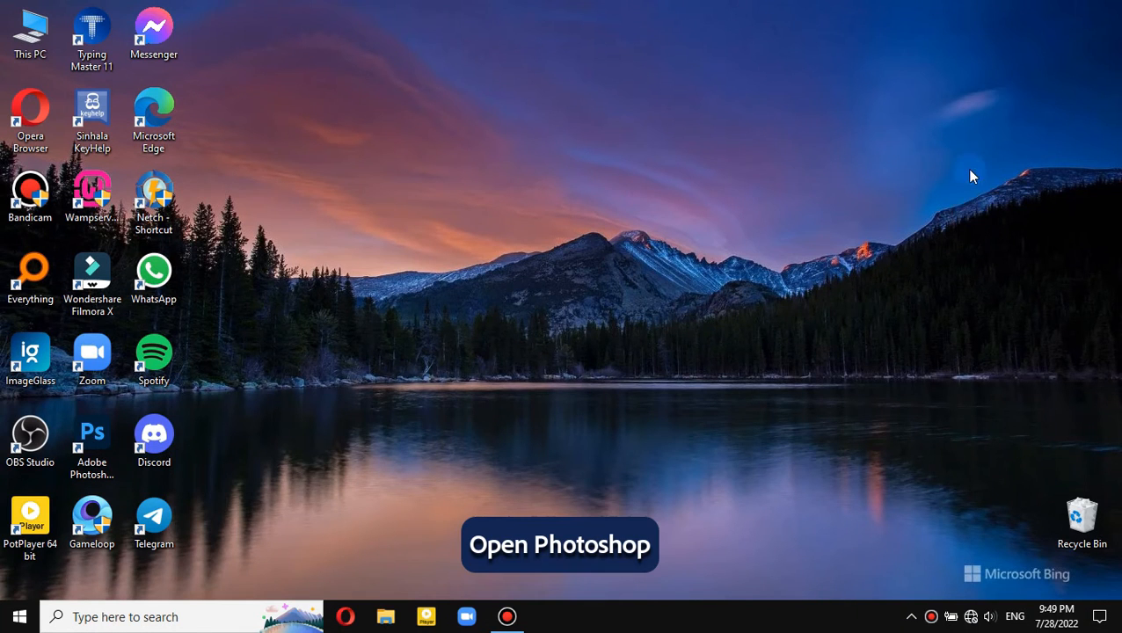
double_click(86, 431)
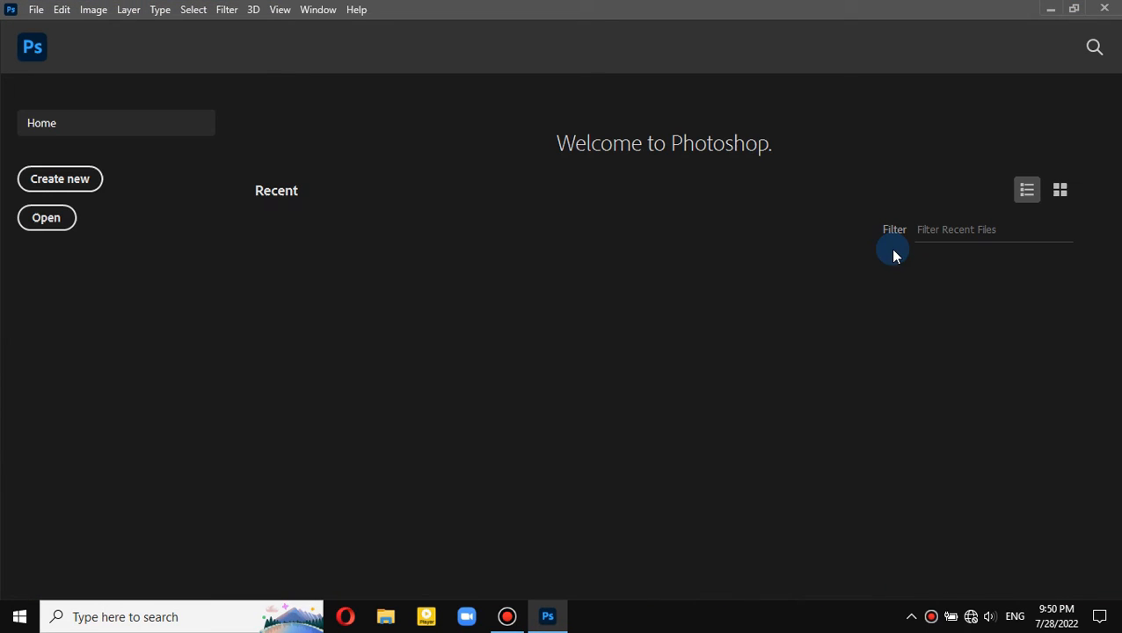
left_click(33, 47)
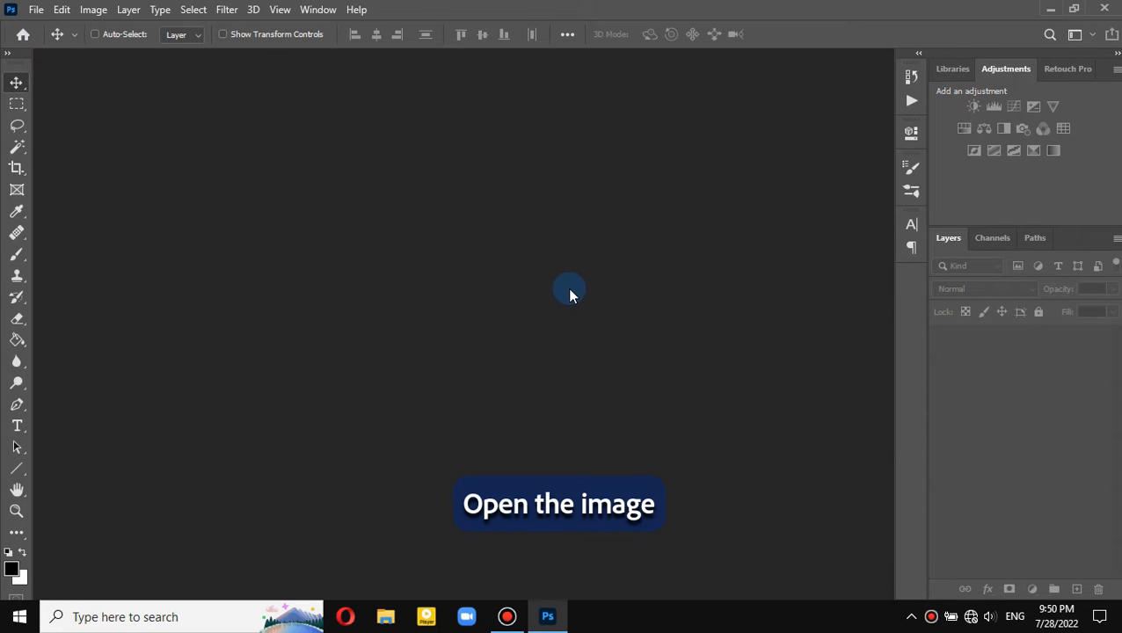
left_click(39, 13)
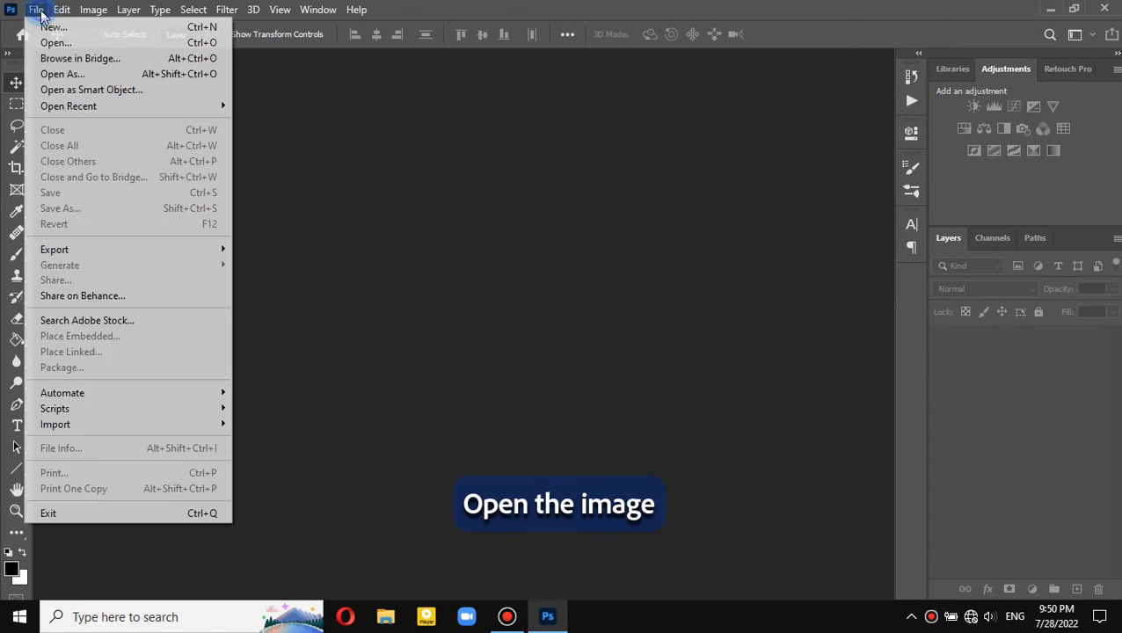
left_click(53, 42)
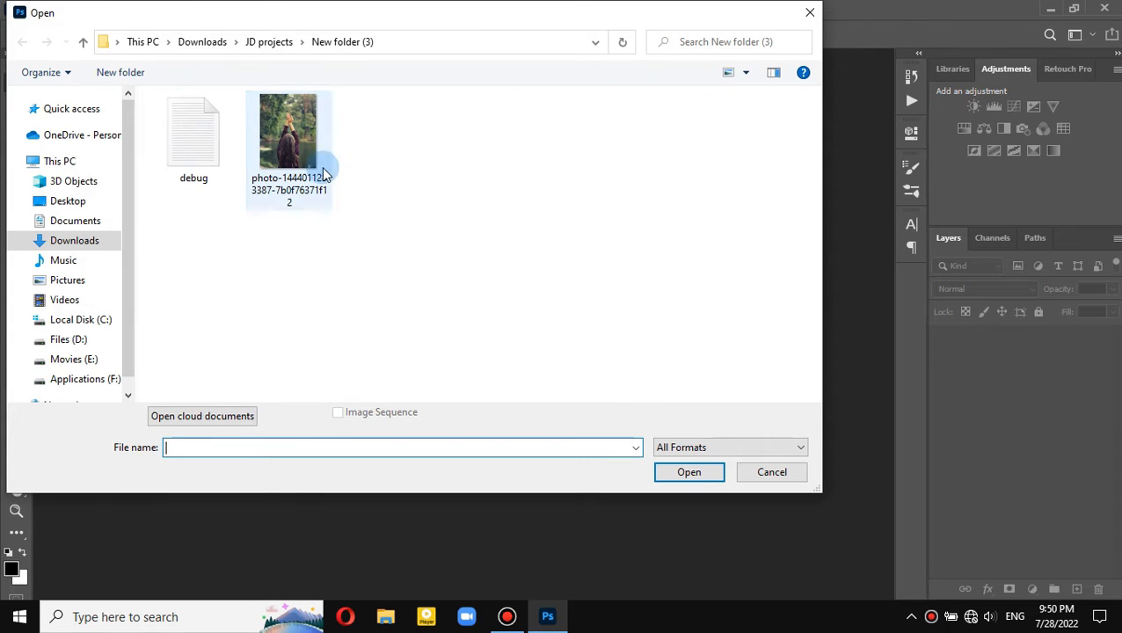
left_click(321, 174)
left_click(679, 473)
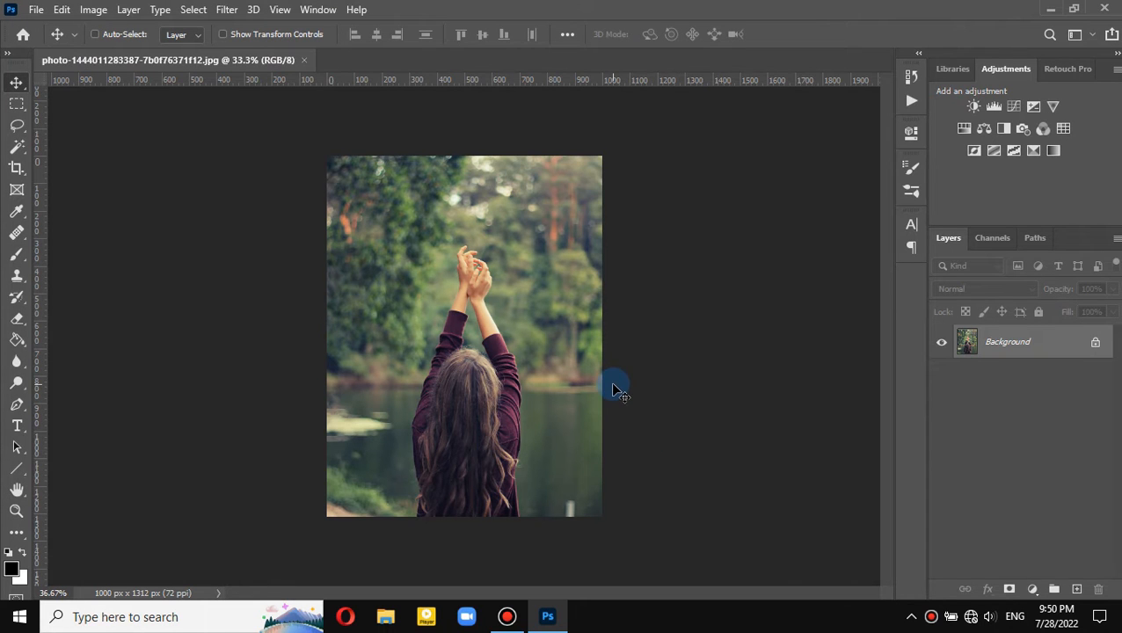
Duplicate the Background layer and convert the copy to a smart object
scroll(616, 392, "up", 3)
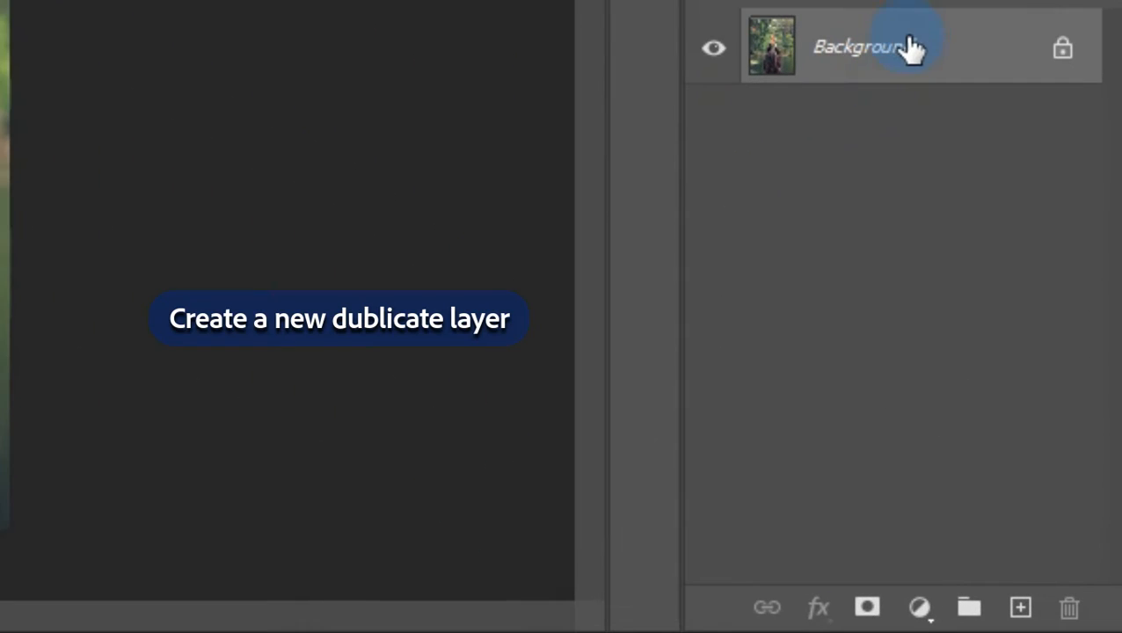
left_click_drag(911, 48, 1025, 611)
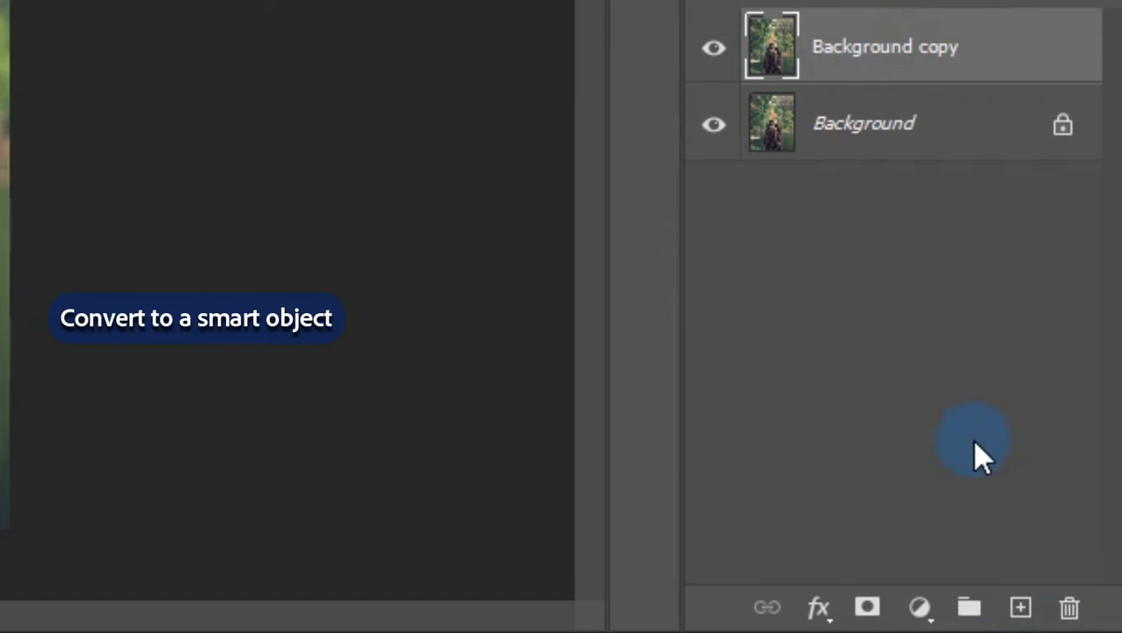
right_click(894, 46)
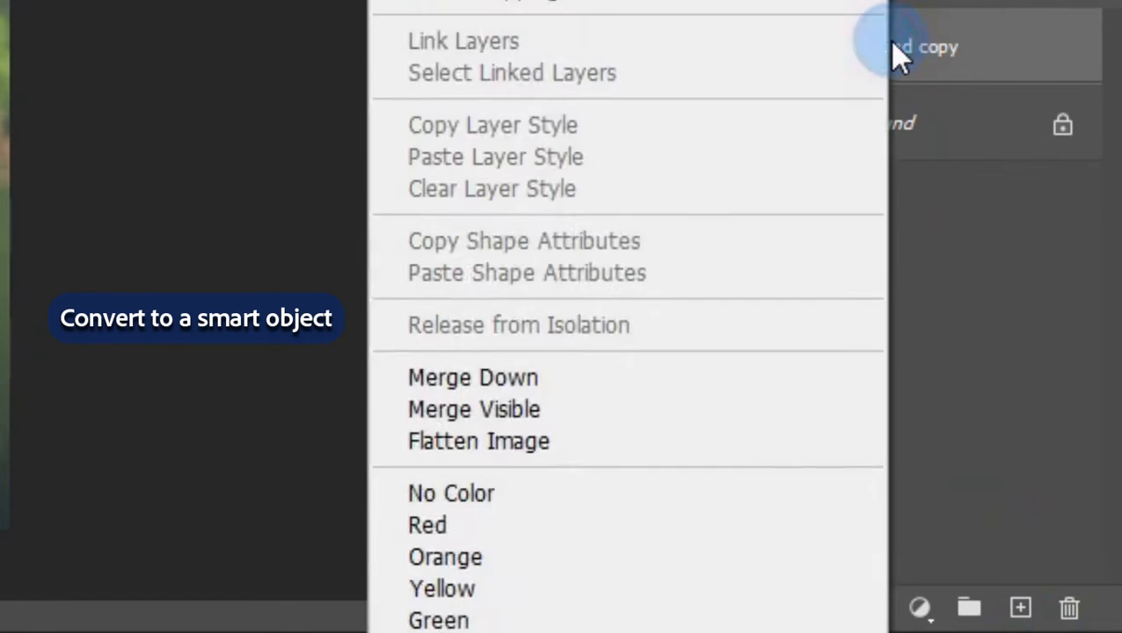
left_click(551, 300)
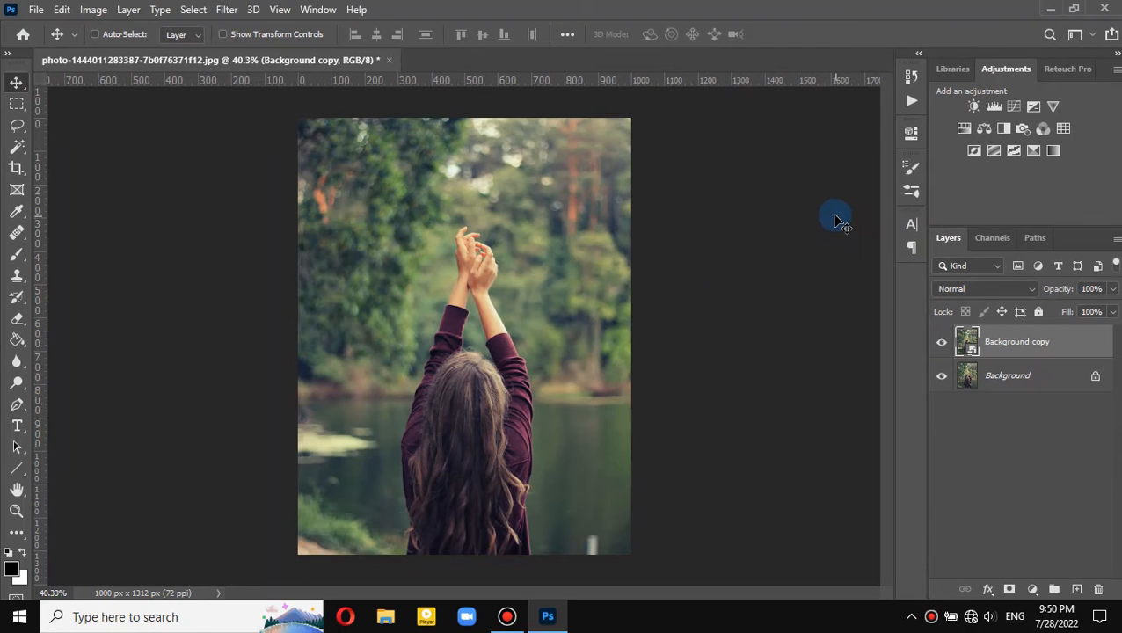
Start the Camera Raw Filter on the copied layer and set Temperature to +5 and Tint to +10 in the Basic adjustments
left_click(226, 9)
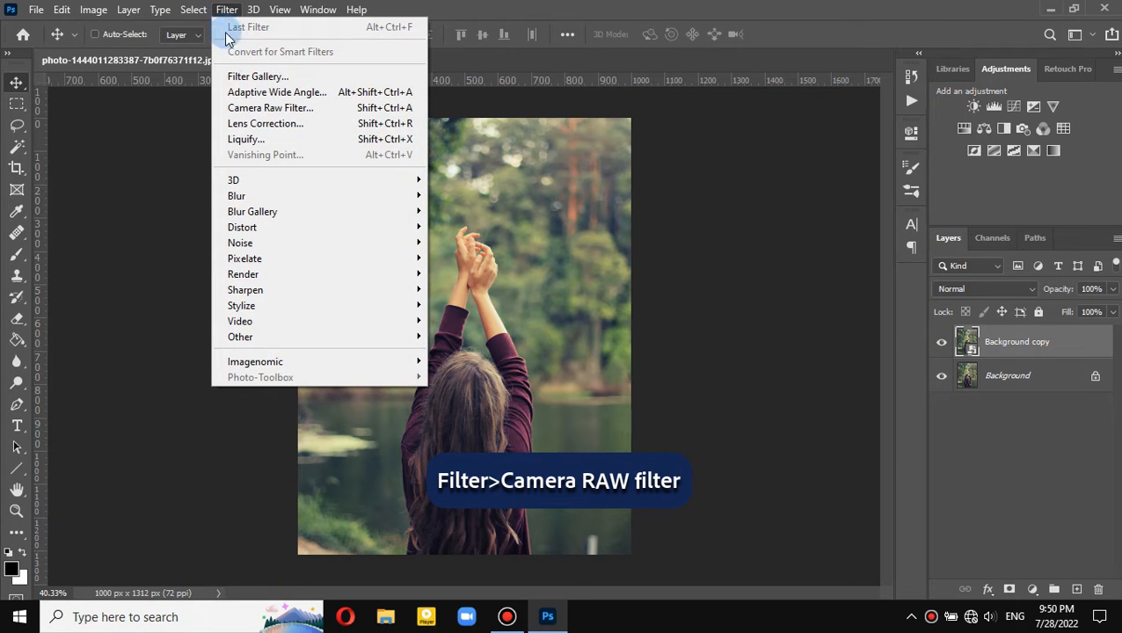
left_click(234, 111)
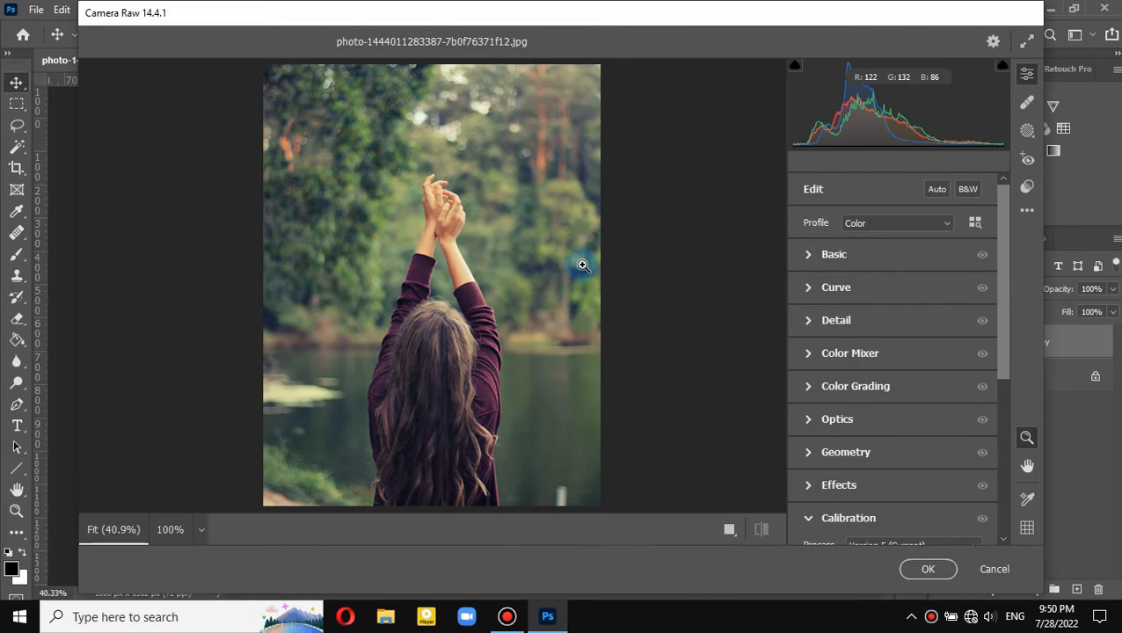
left_click(809, 256)
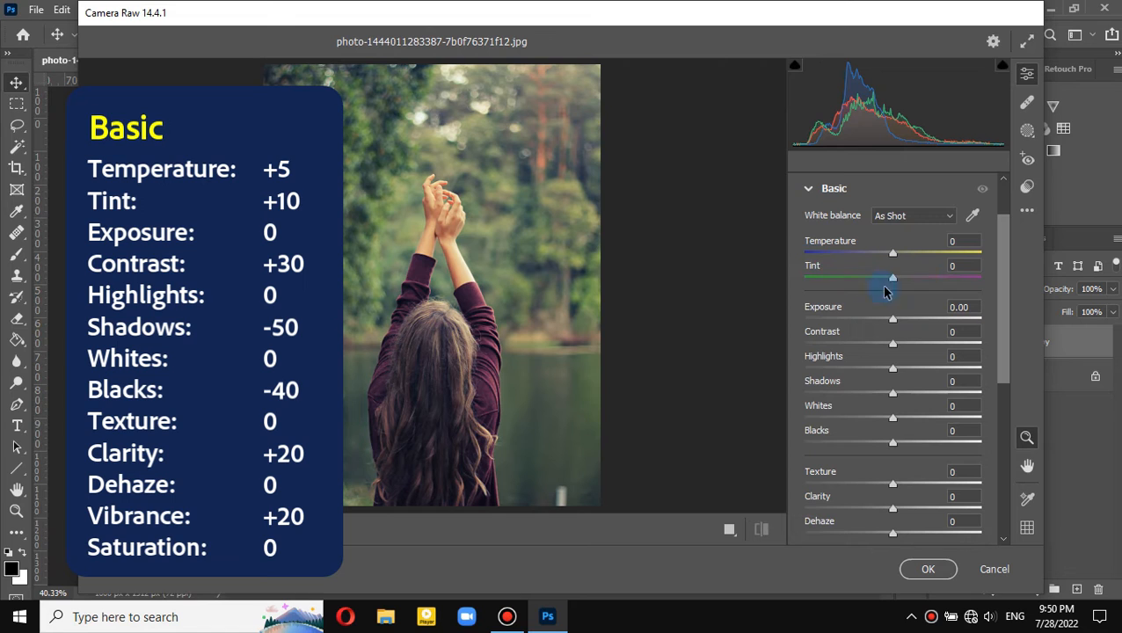
left_click(973, 238)
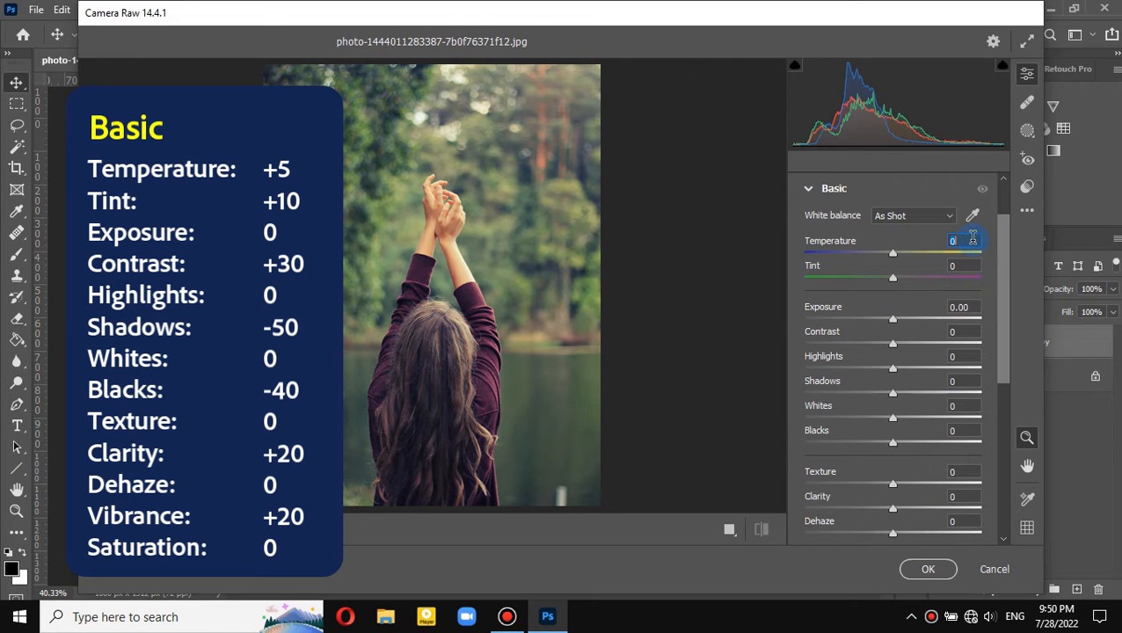
type("5")
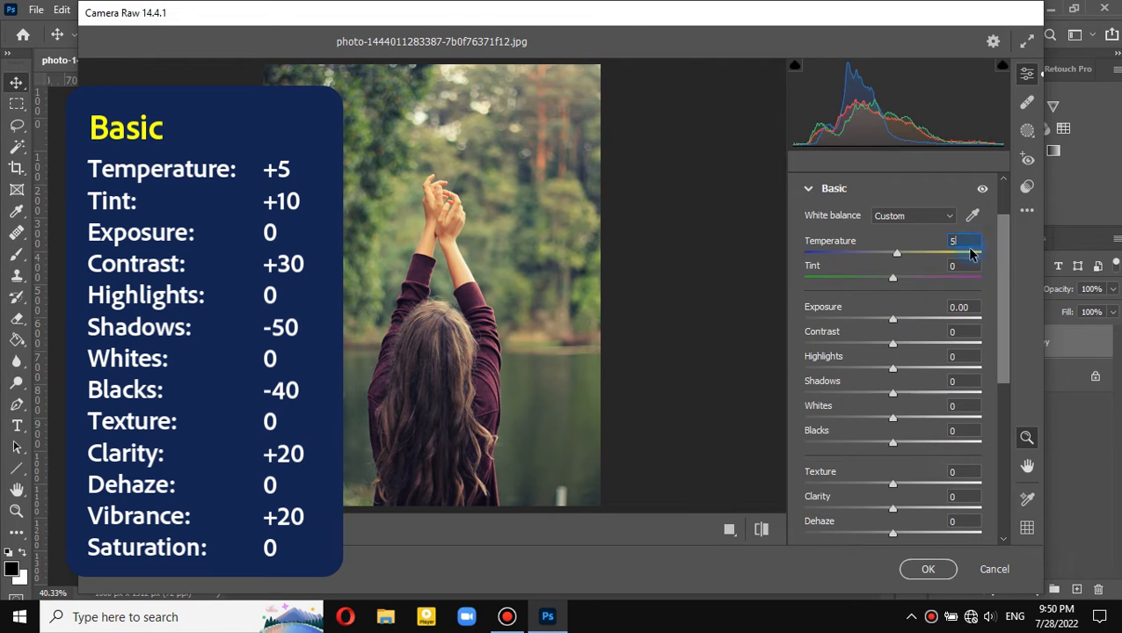
left_click(972, 266)
type("10")
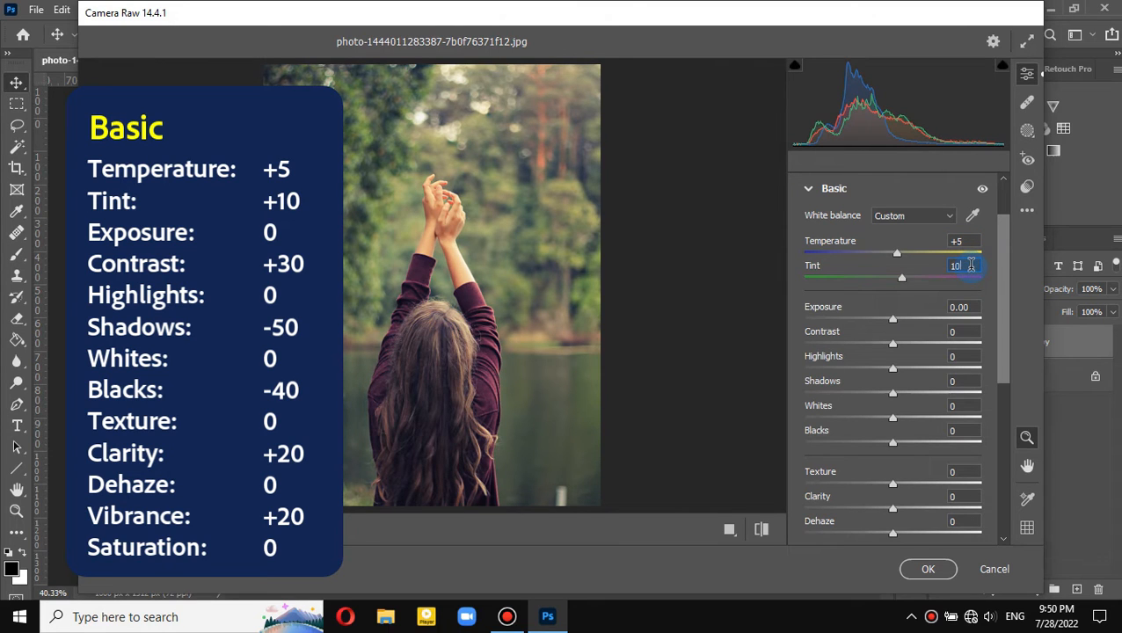
Set Contrast to +30, Shadows to -50 and Blacks to -40 in the Basic adjustments
left_click(971, 329)
type("30")
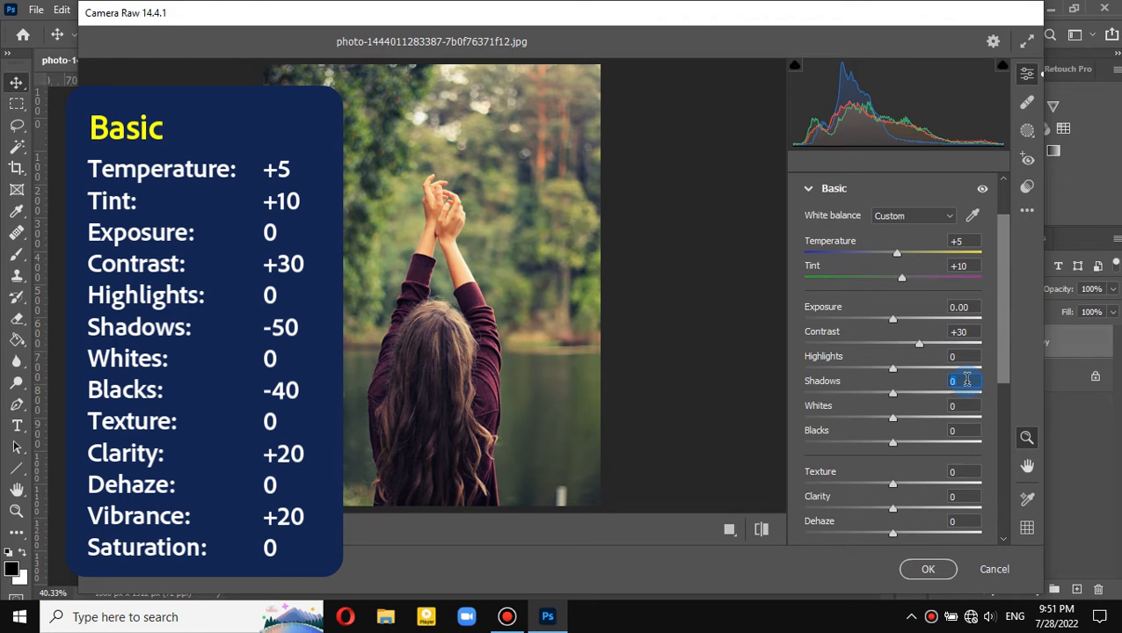
left_click(968, 380)
type("-50")
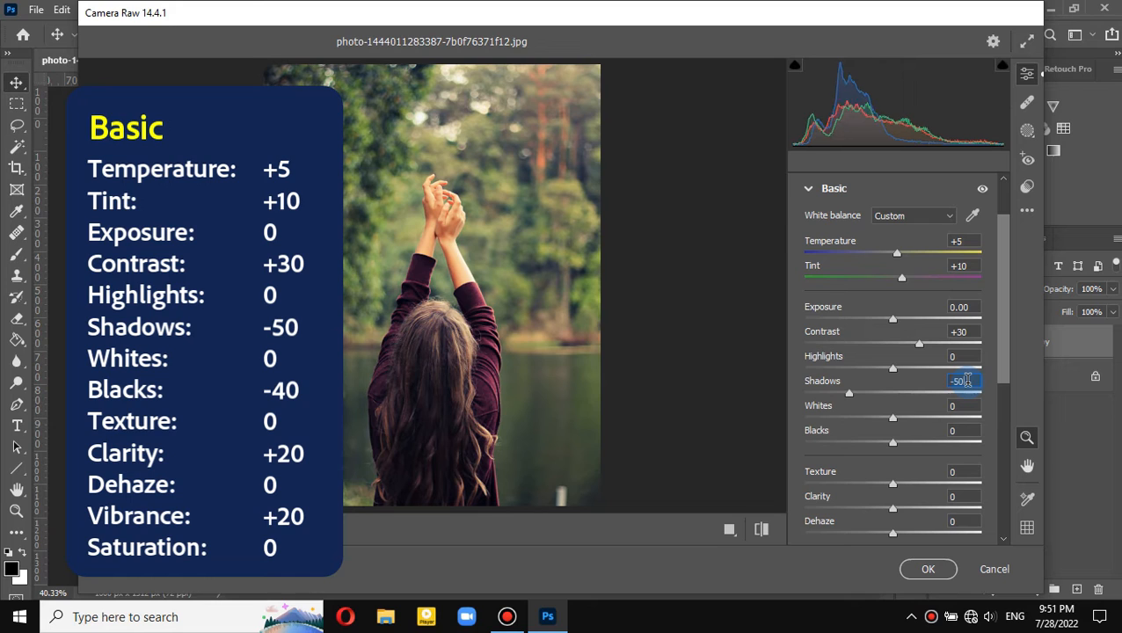
left_click(969, 429)
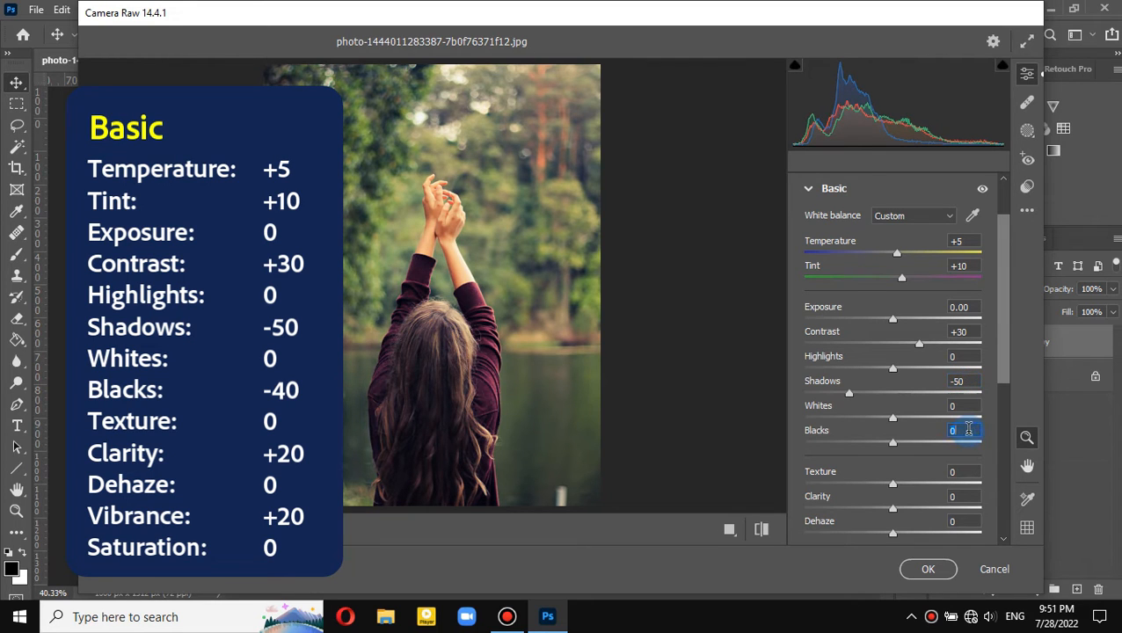
type("-40")
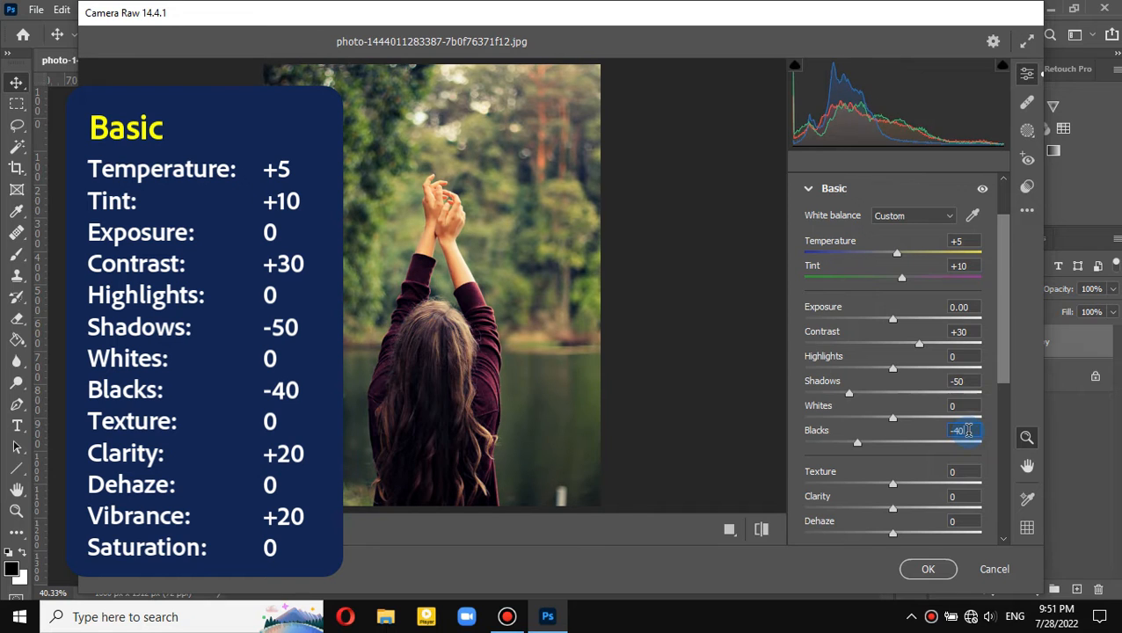
Set Clarity to +20 and Vibrance to +20, and collapse the Basic adjustments
left_click_drag(1006, 357, 996, 401)
left_click(972, 406)
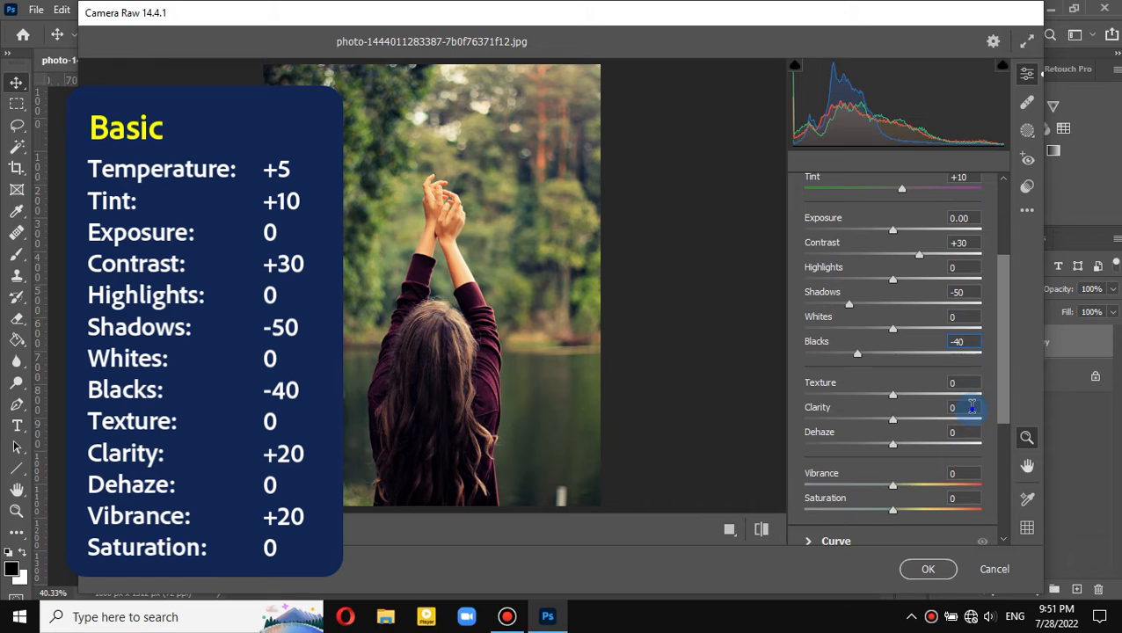
type("20")
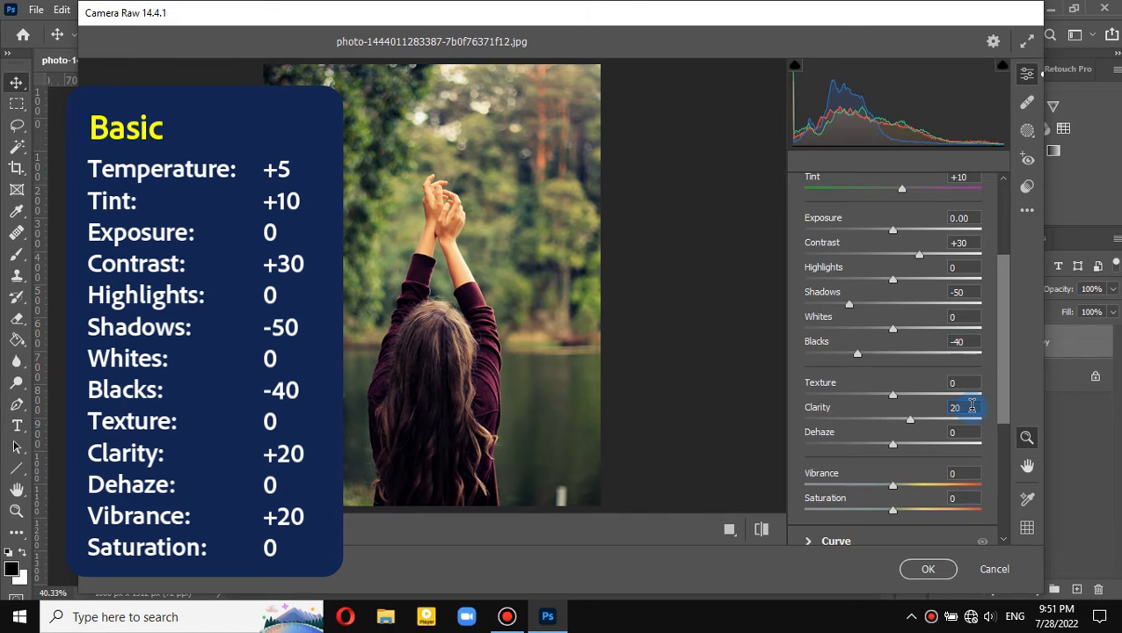
left_click(969, 475)
type("20")
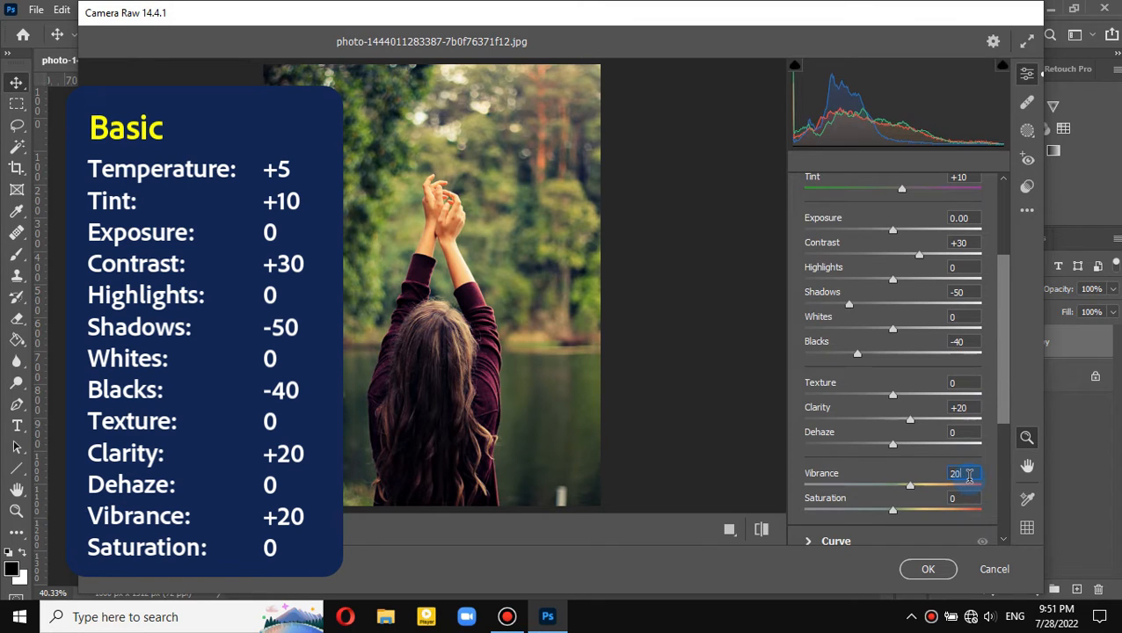
key("Return")
left_click_drag(1003, 305, 1003, 251)
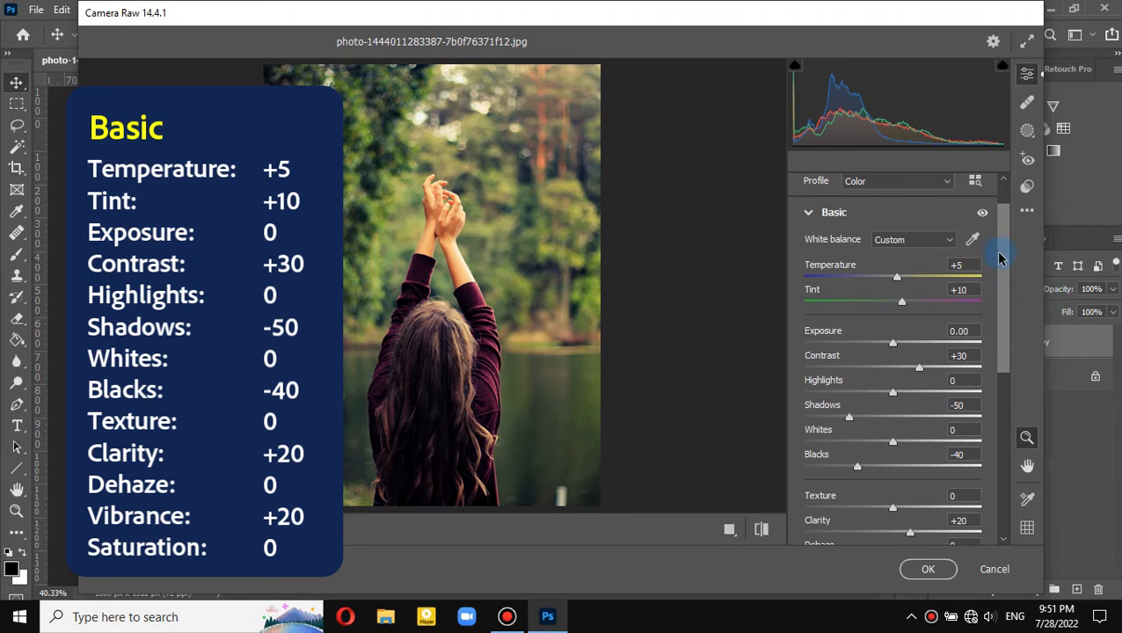
left_click(806, 218)
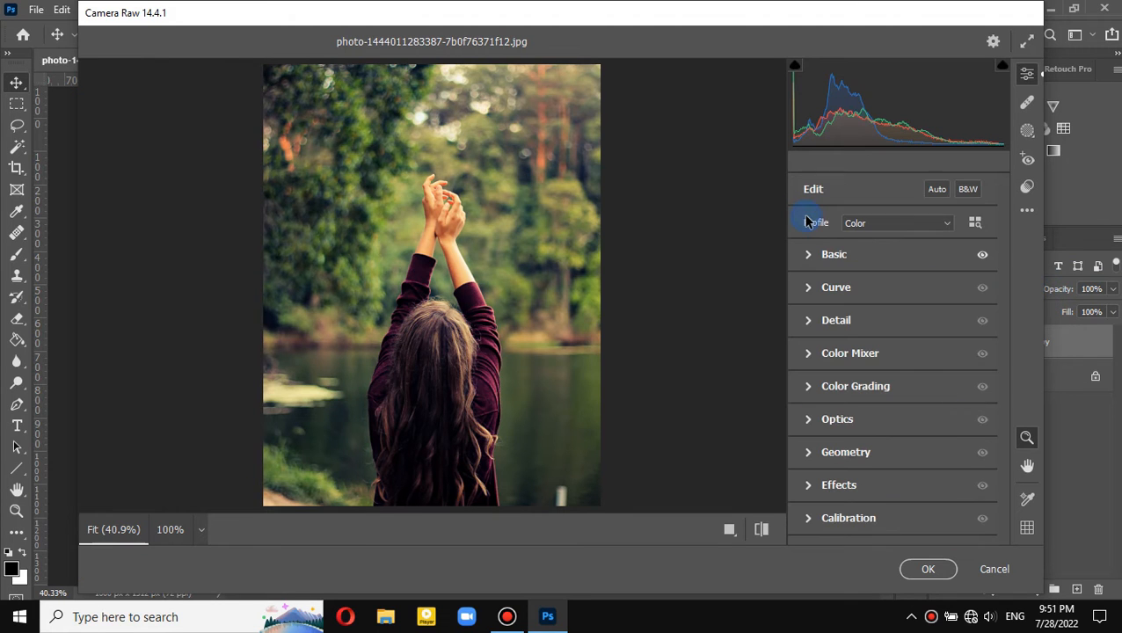
On the white point curve, add a point at input about 92 and set the output of the black end point to 15
left_click(810, 287)
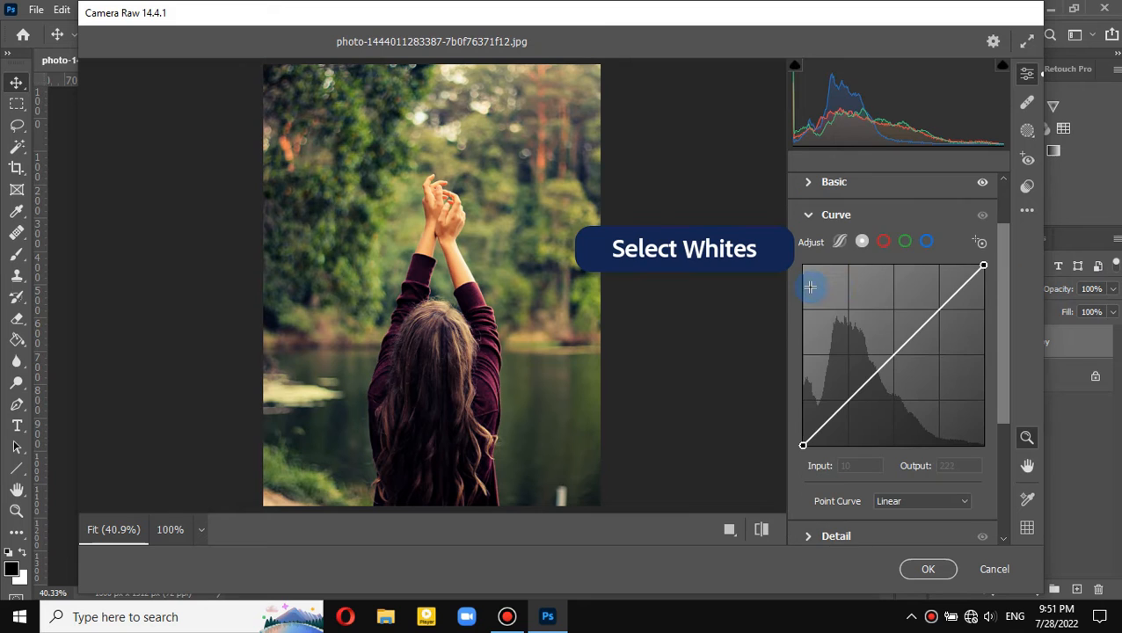
left_click(862, 243)
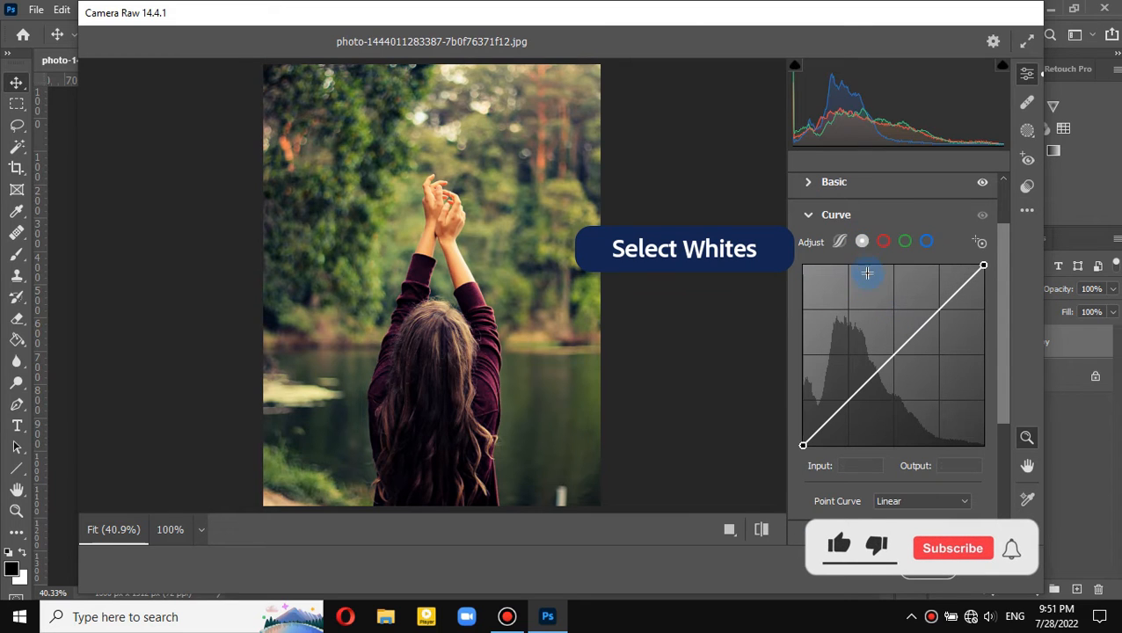
left_click(870, 381)
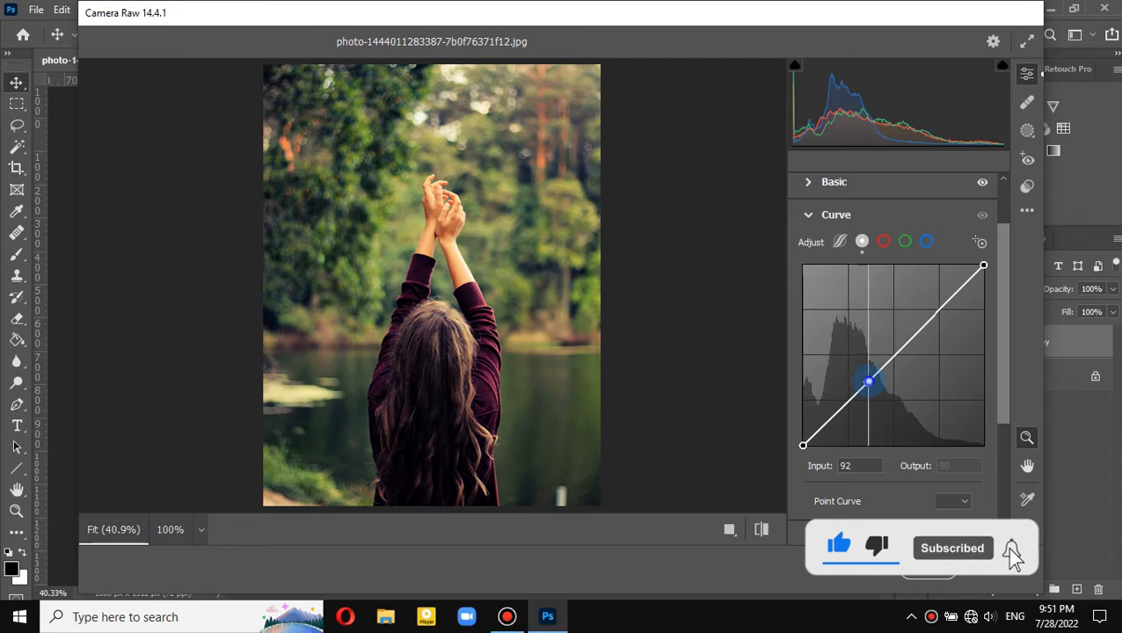
left_click(803, 445)
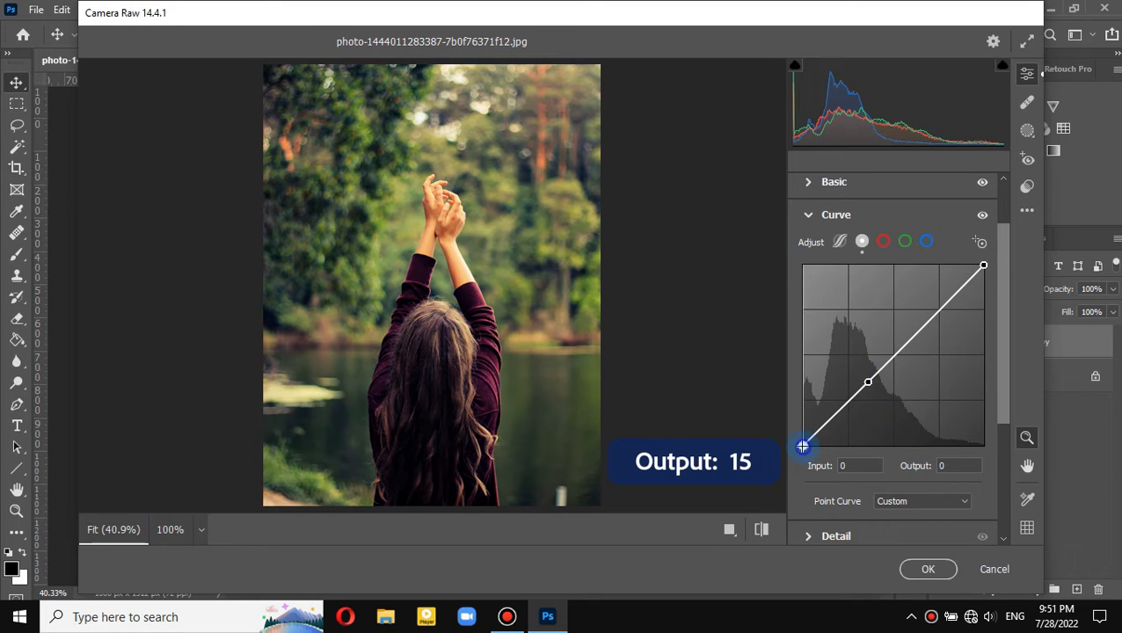
double_click(957, 466)
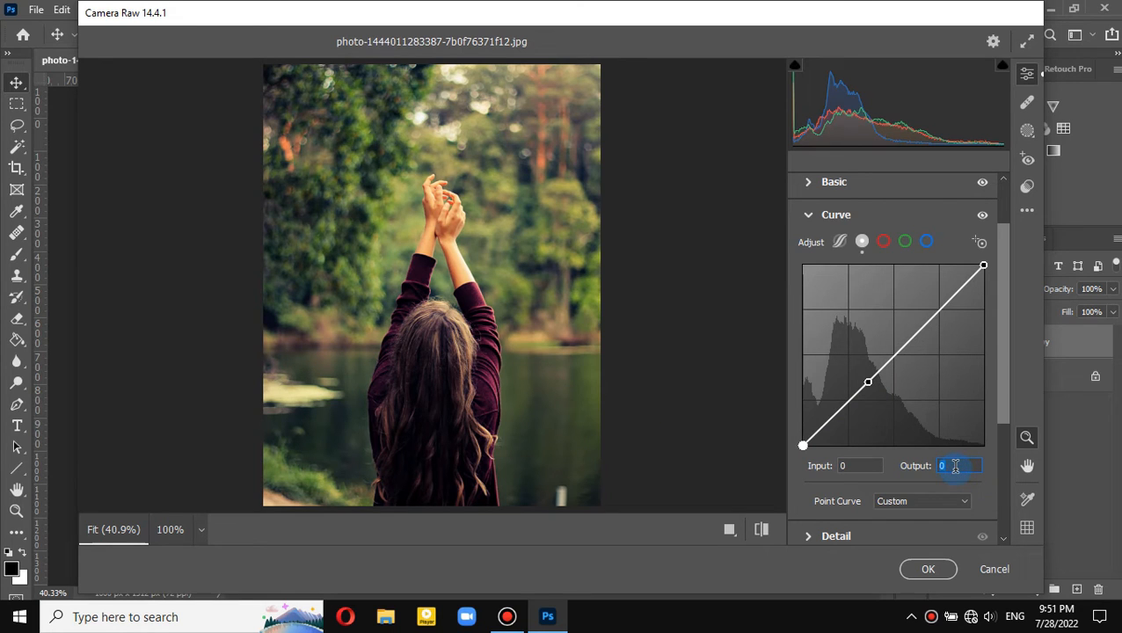
type("15")
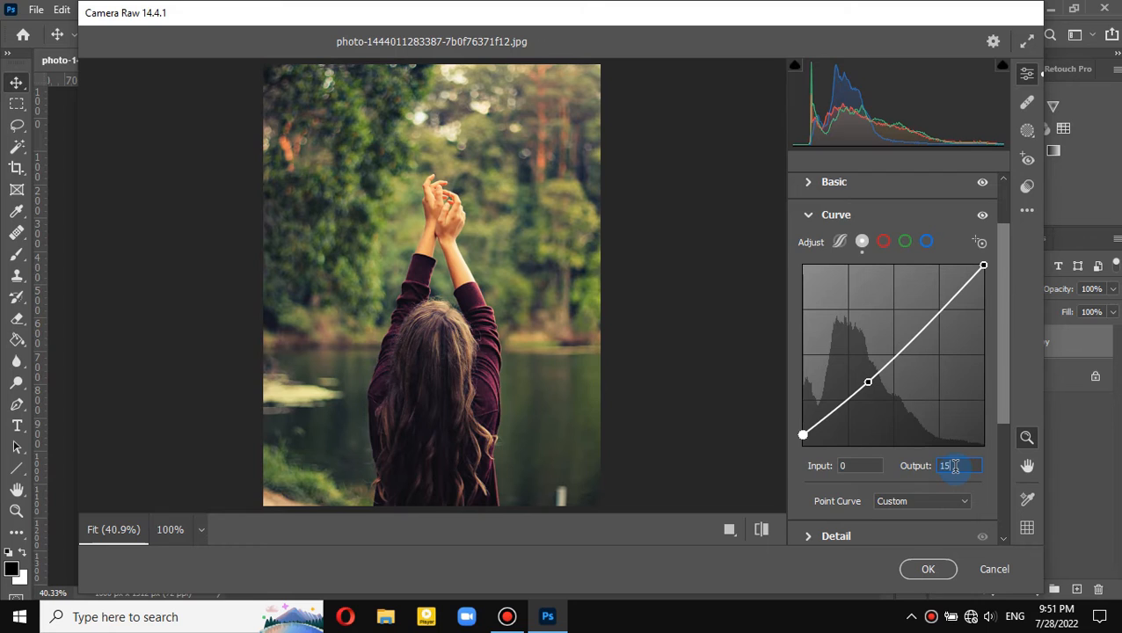
left_click(809, 216)
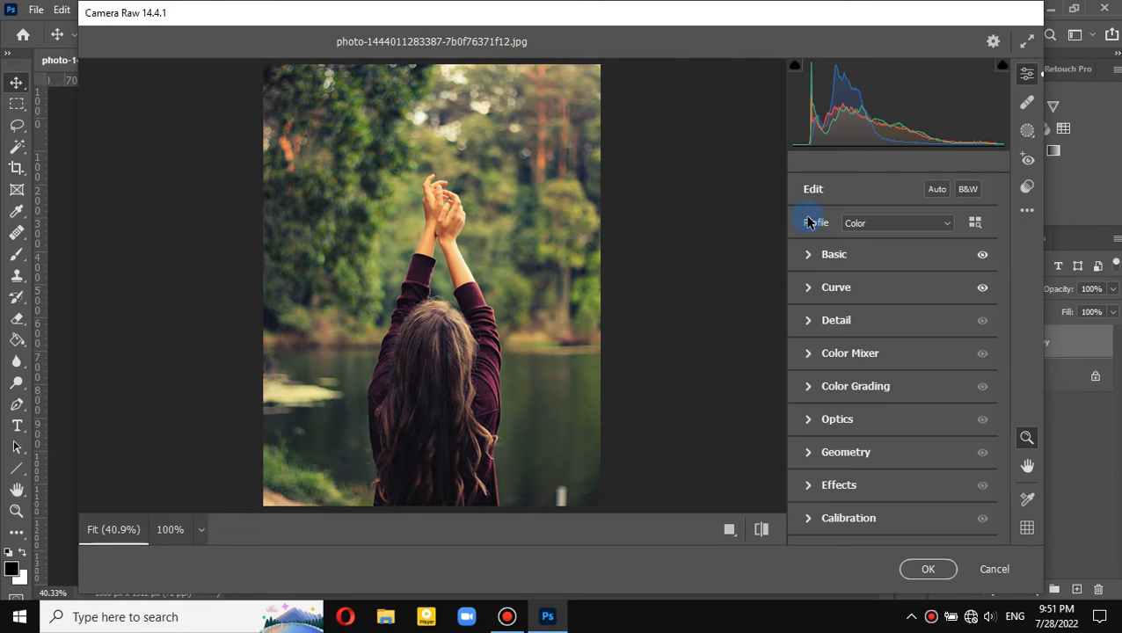
Set Sharpening to 30 in the Detail adjustments and collapse them
left_click(808, 323)
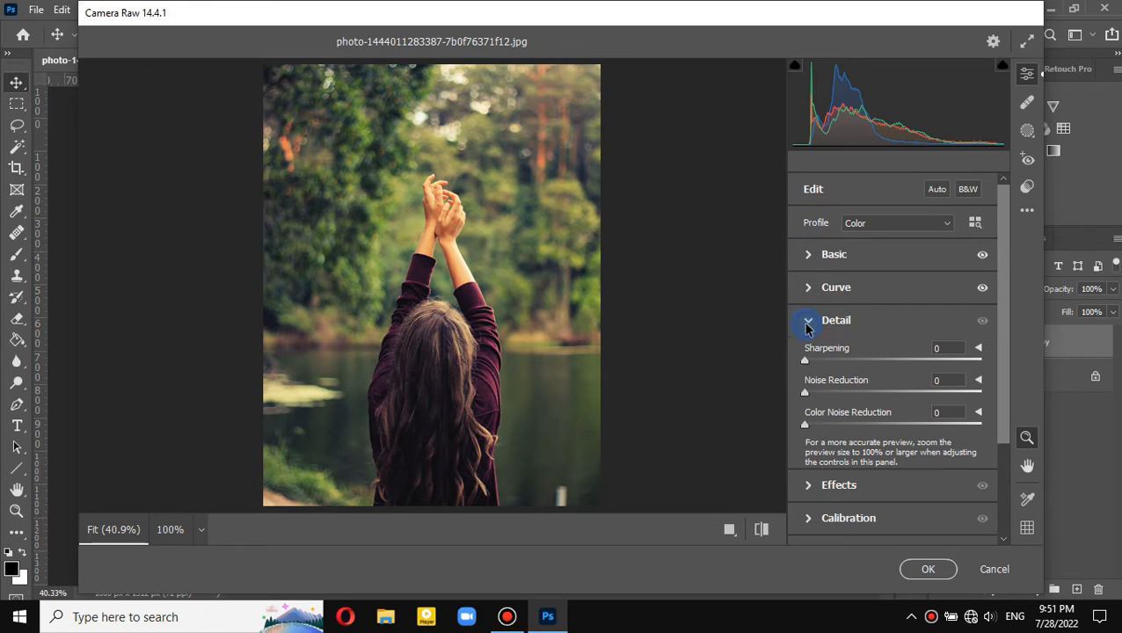
left_click(948, 348)
type("30")
key("Return")
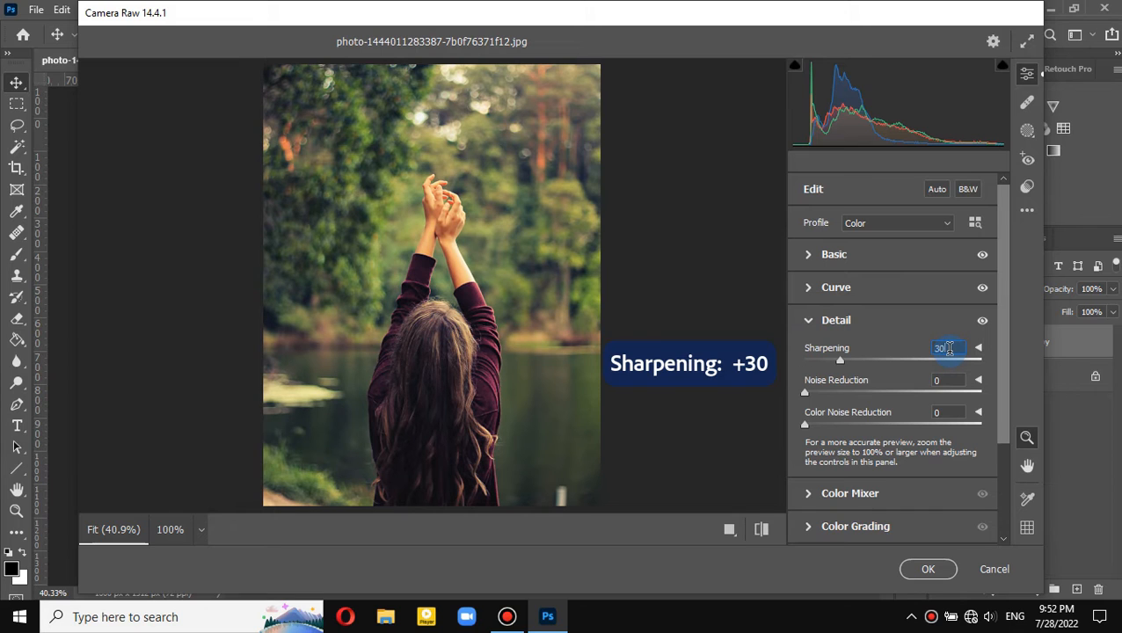
left_click(808, 324)
In the Color Mixer hue adjustments, set Reds to +50 and Yellows to -100
left_click(811, 353)
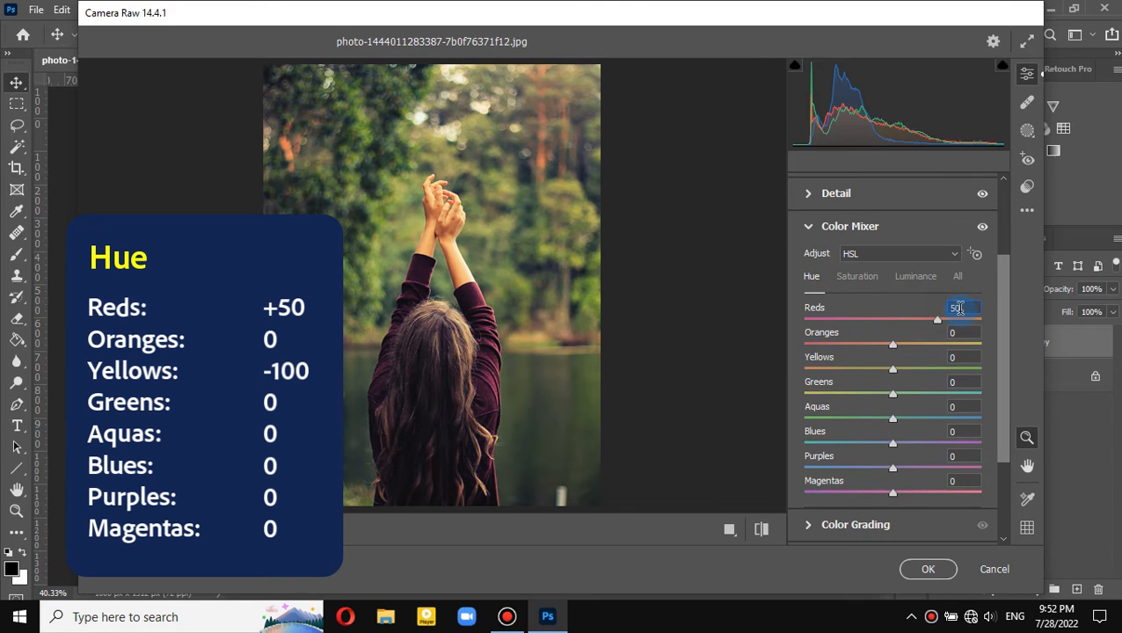
left_click(974, 356)
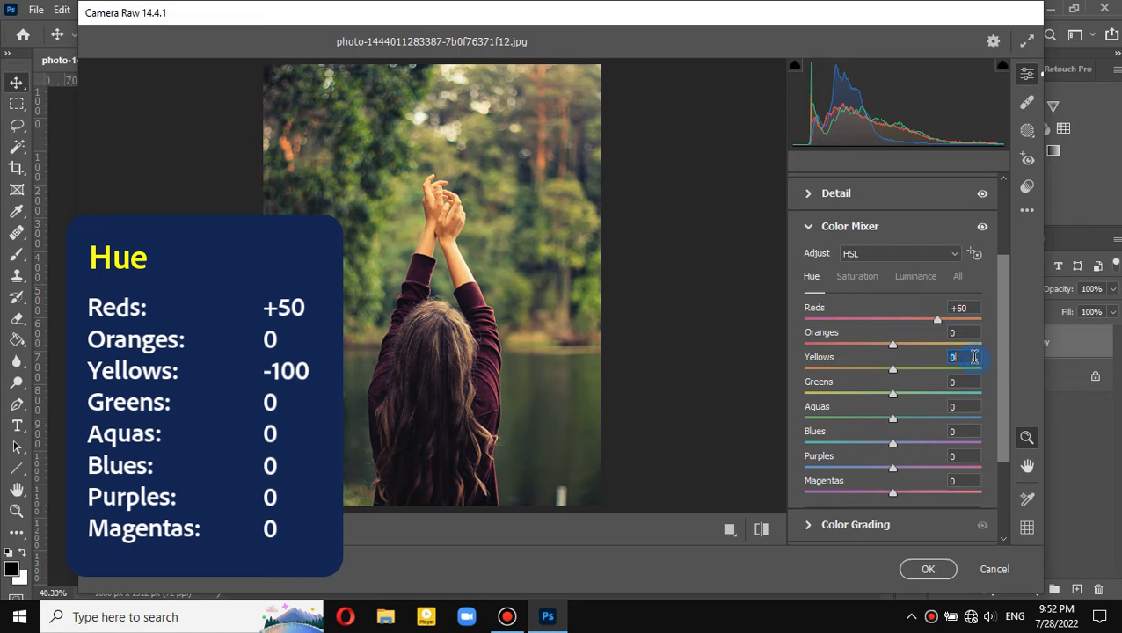
type("-100")
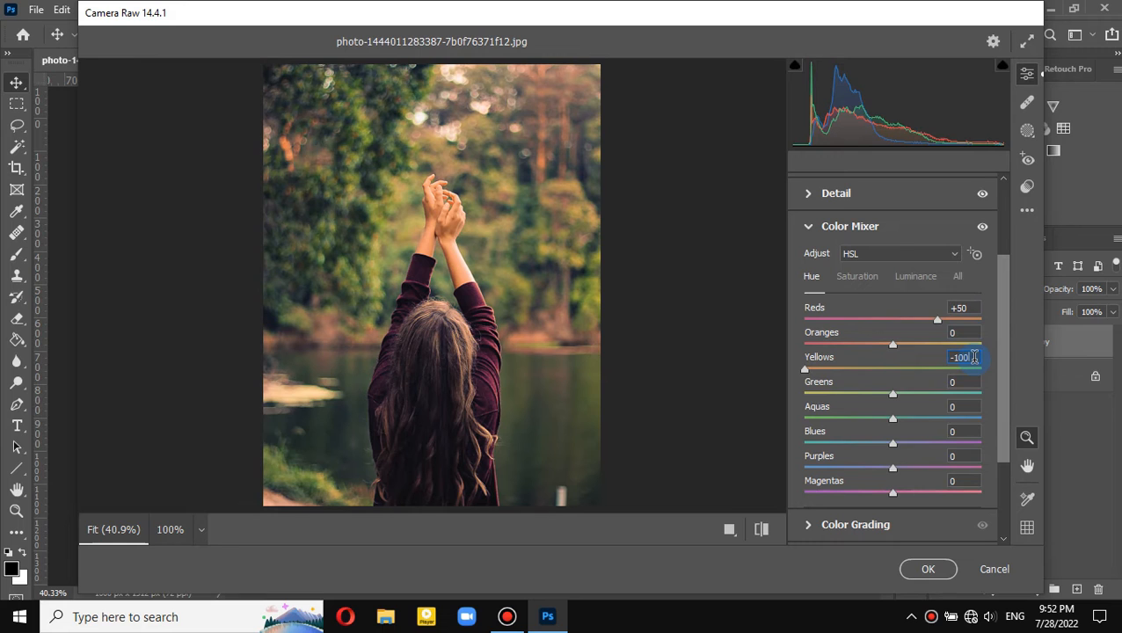
In the Color Mixer saturation adjustments, set Oranges to -25 and Yellows, Greens, Aquas, Blues, Purples and Magentas to -100
left_click(860, 278)
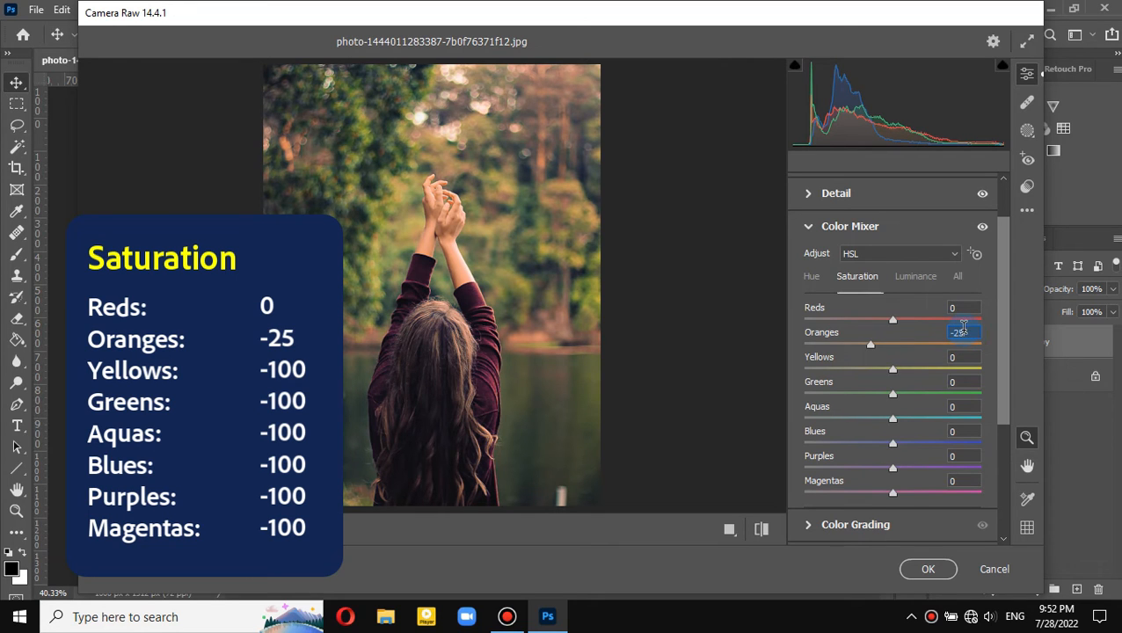
left_click_drag(889, 369, 791, 370)
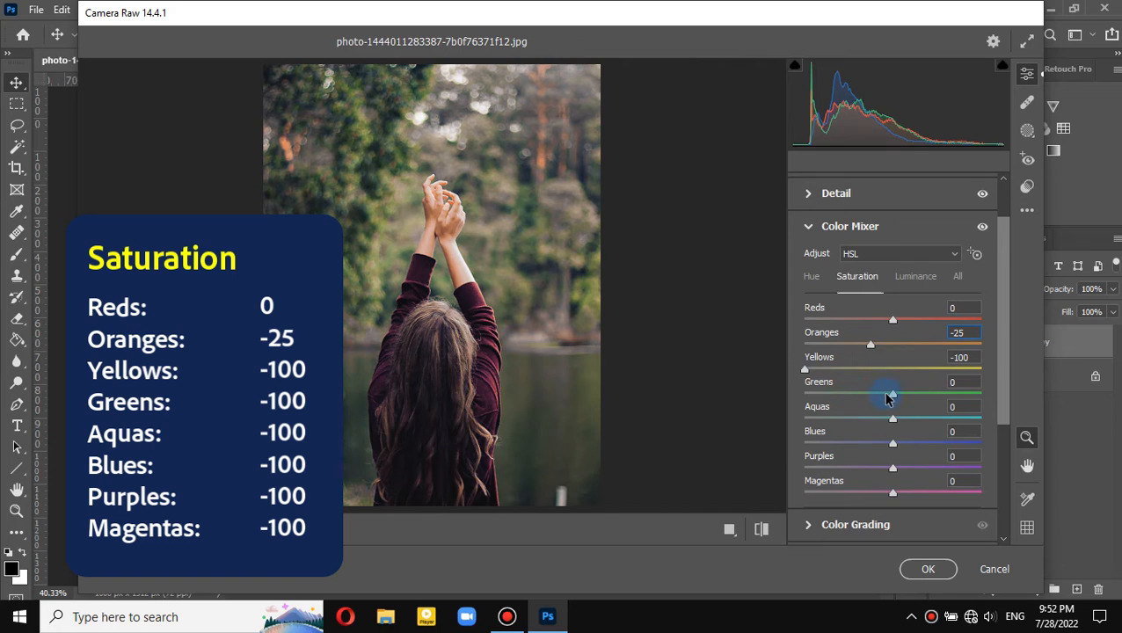
left_click_drag(886, 399, 727, 407)
left_click_drag(892, 422, 793, 427)
left_click_drag(893, 442, 778, 448)
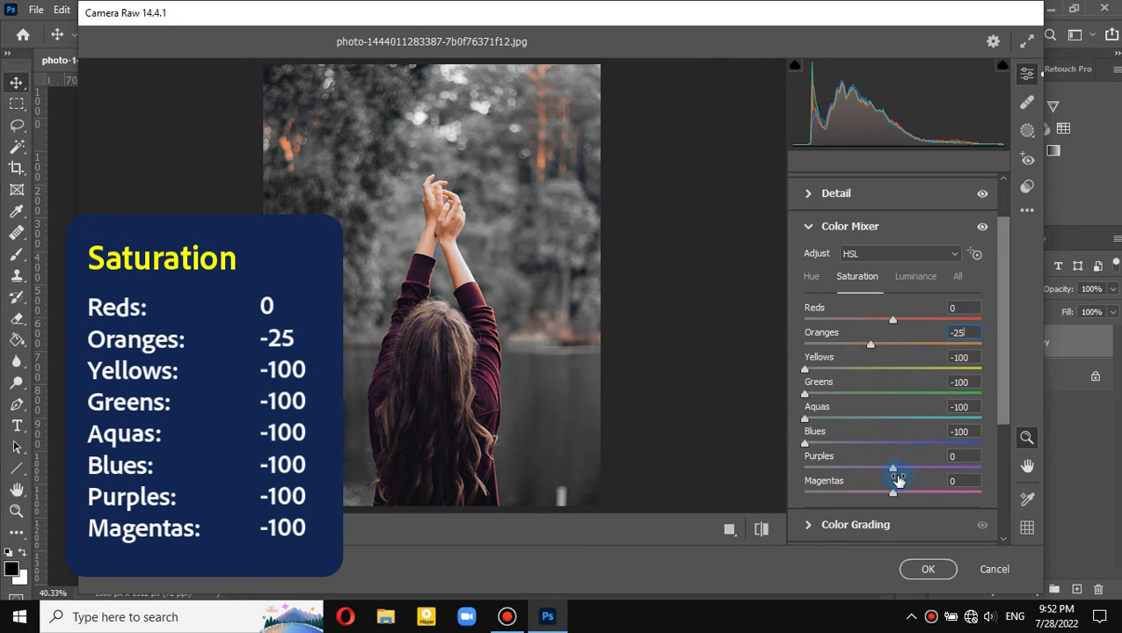
left_click_drag(894, 474, 774, 473)
left_click_drag(891, 493, 774, 494)
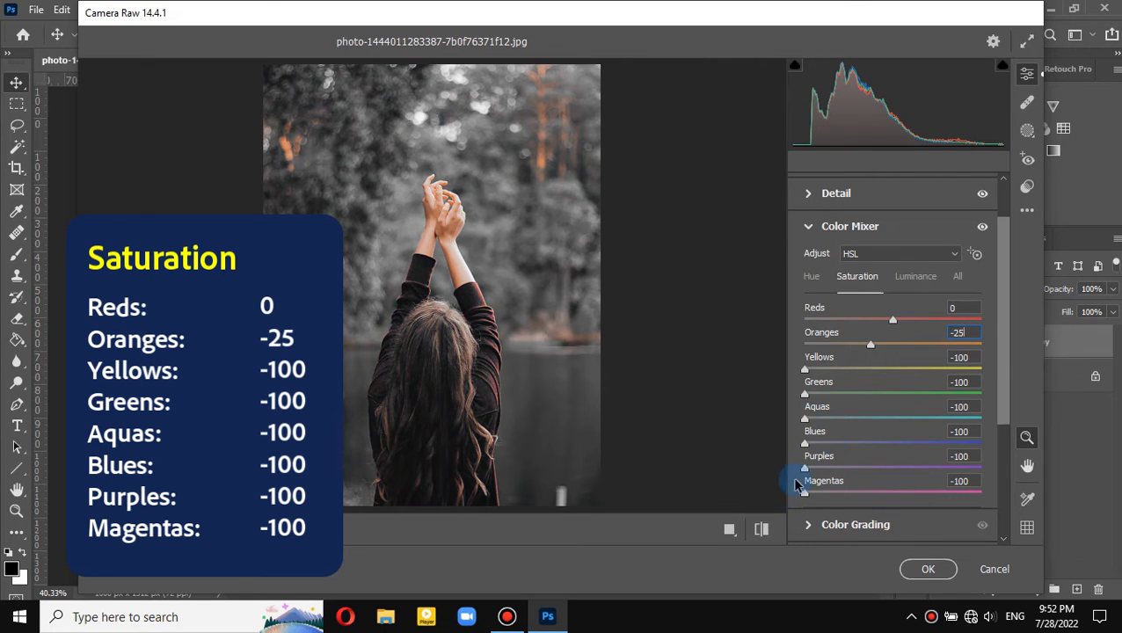
In the Color Mixer luminance adjustments, set Reds, Oranges and Yellows to +10
left_click(915, 278)
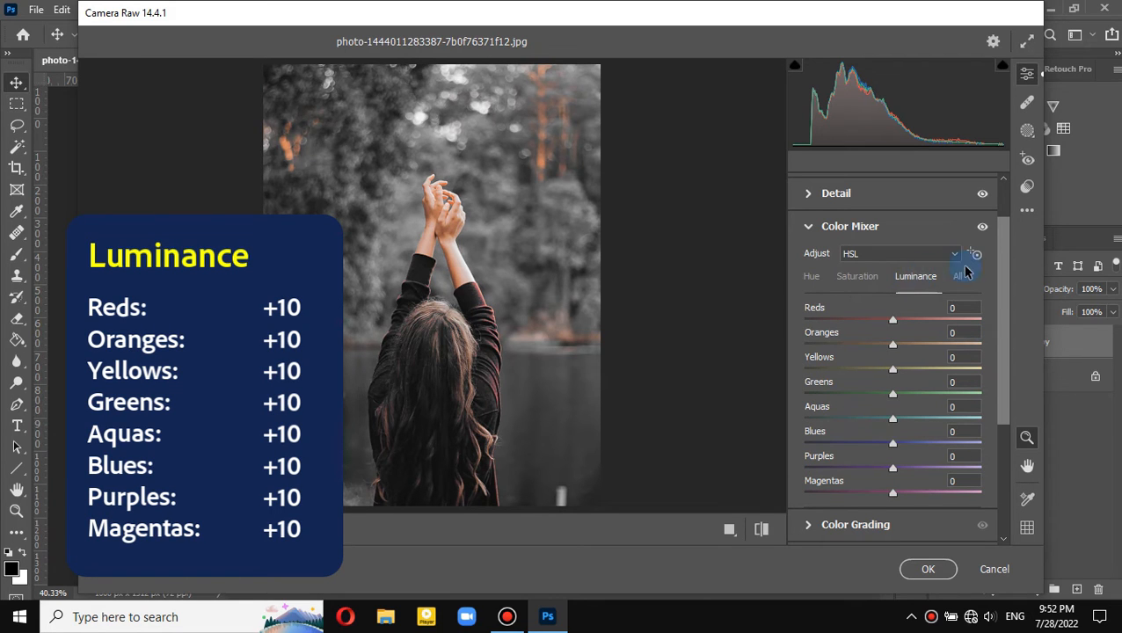
left_click(971, 308)
type("10")
left_click(970, 333)
type("10")
left_click(968, 358)
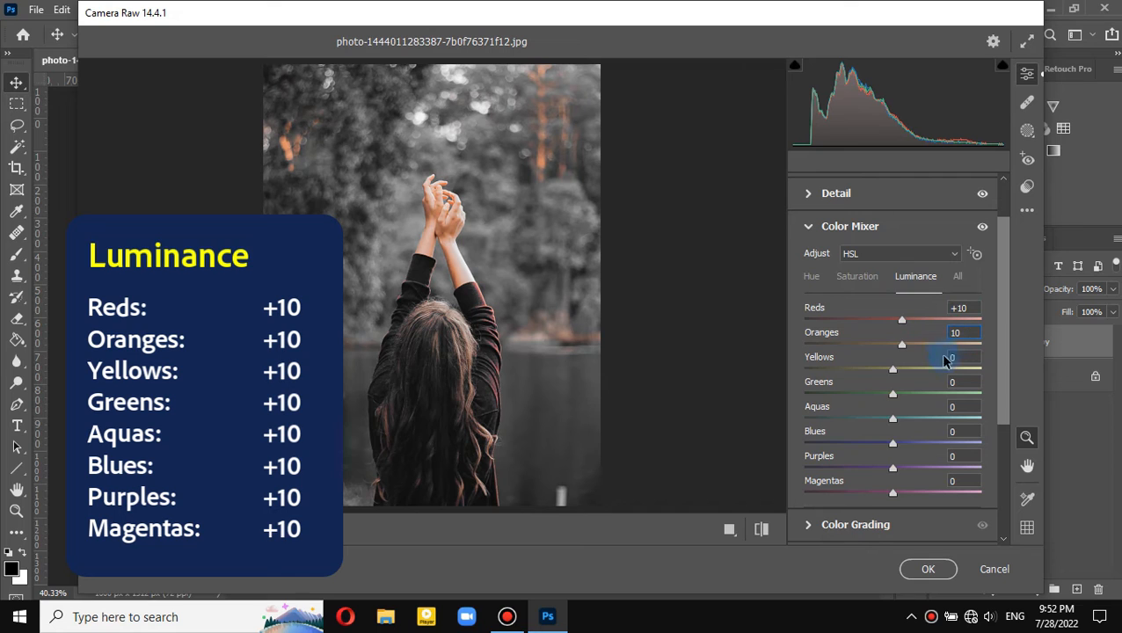
type("10")
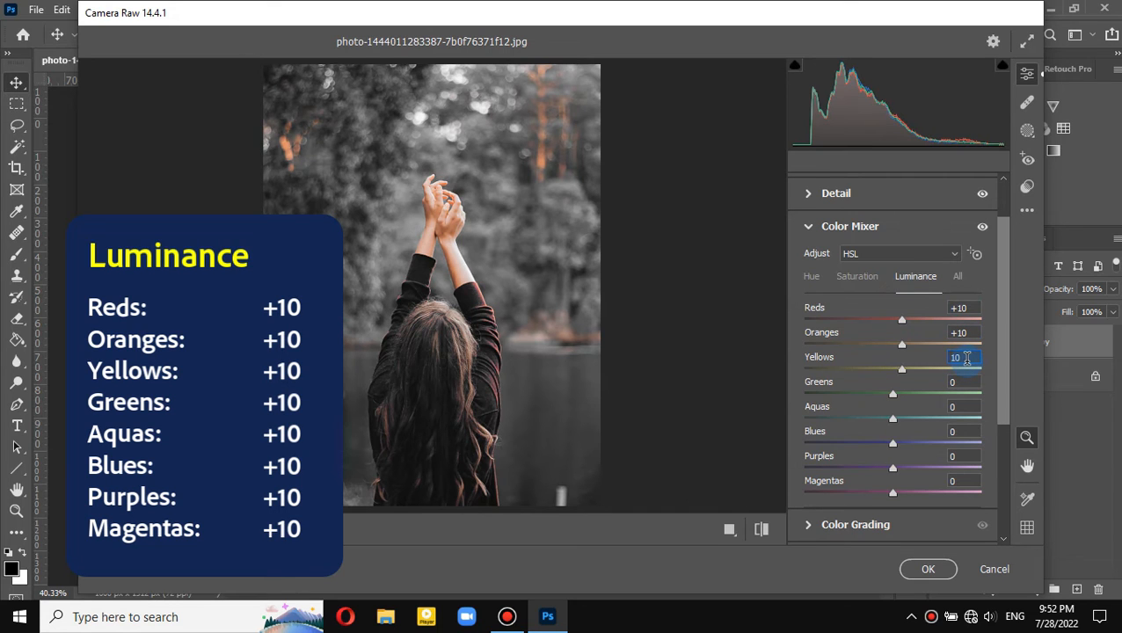
Set the luminance of Greens, Aquas, Blues, Purples and Magentas to +10, and collapse the Color Mixer
left_click(968, 384)
type("10")
left_click(966, 407)
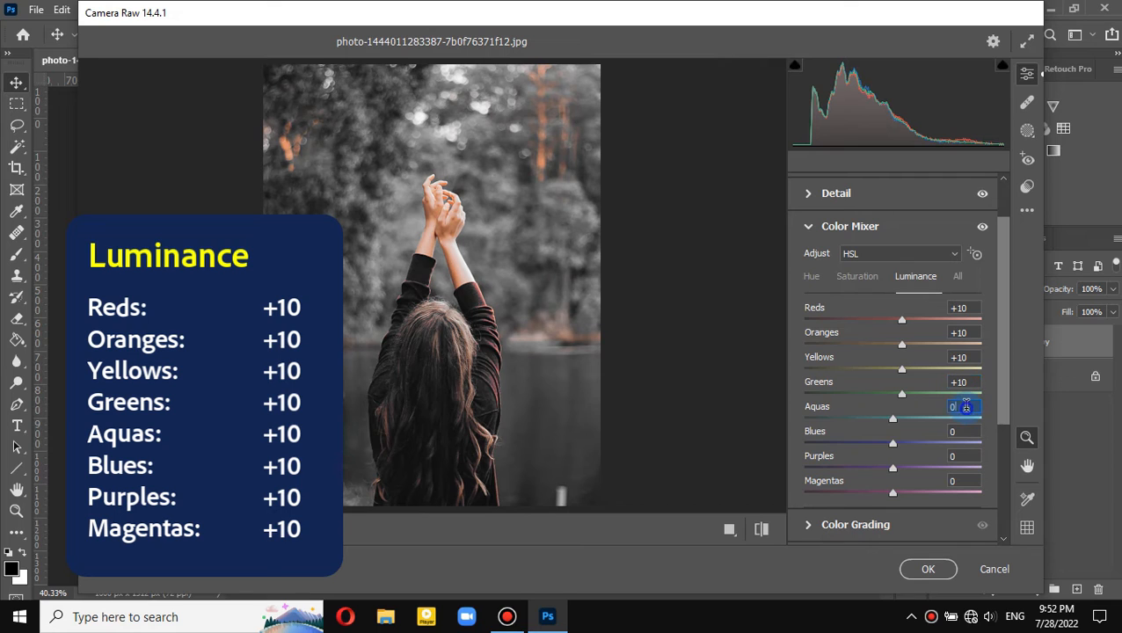
type("10")
key("Return")
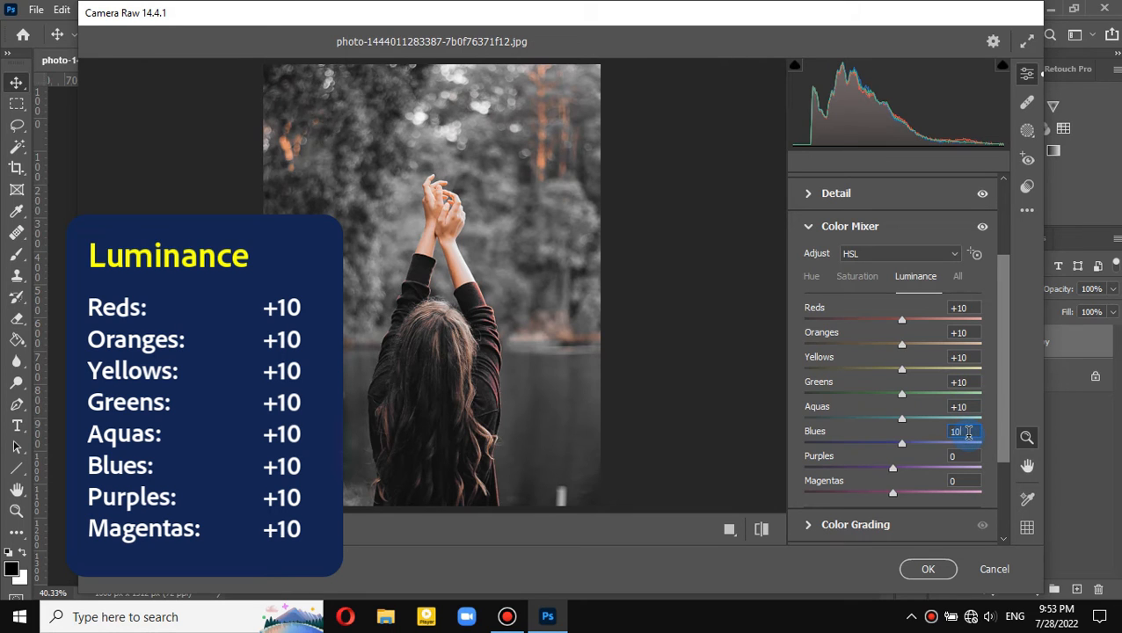
left_click(970, 456)
type("10")
left_click(972, 480)
type("1")
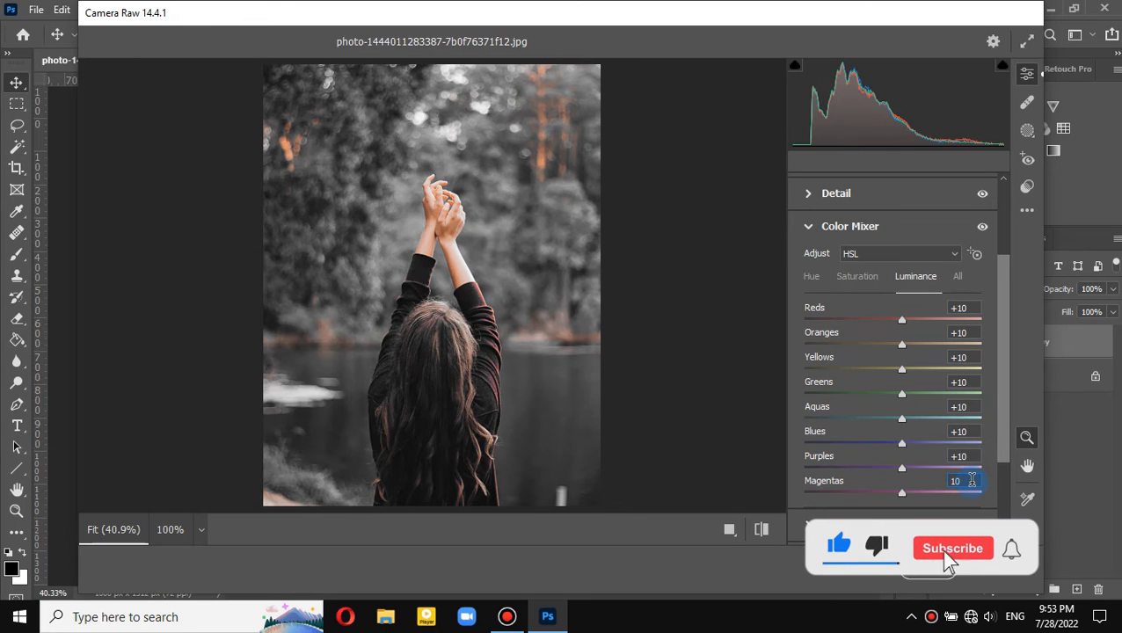
type("0")
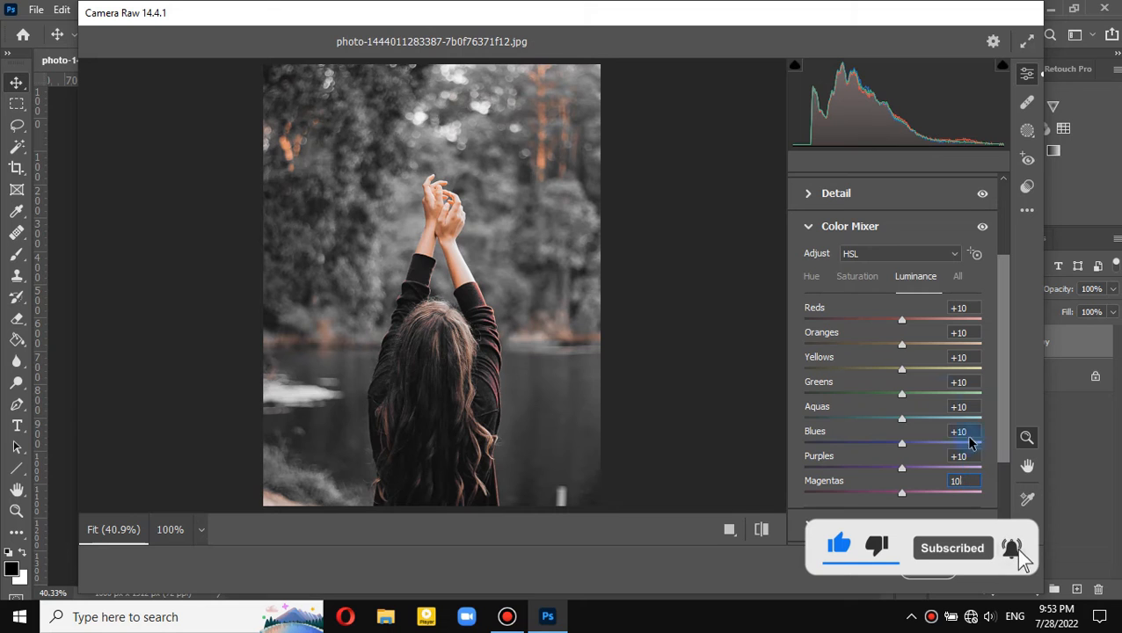
left_click(807, 228)
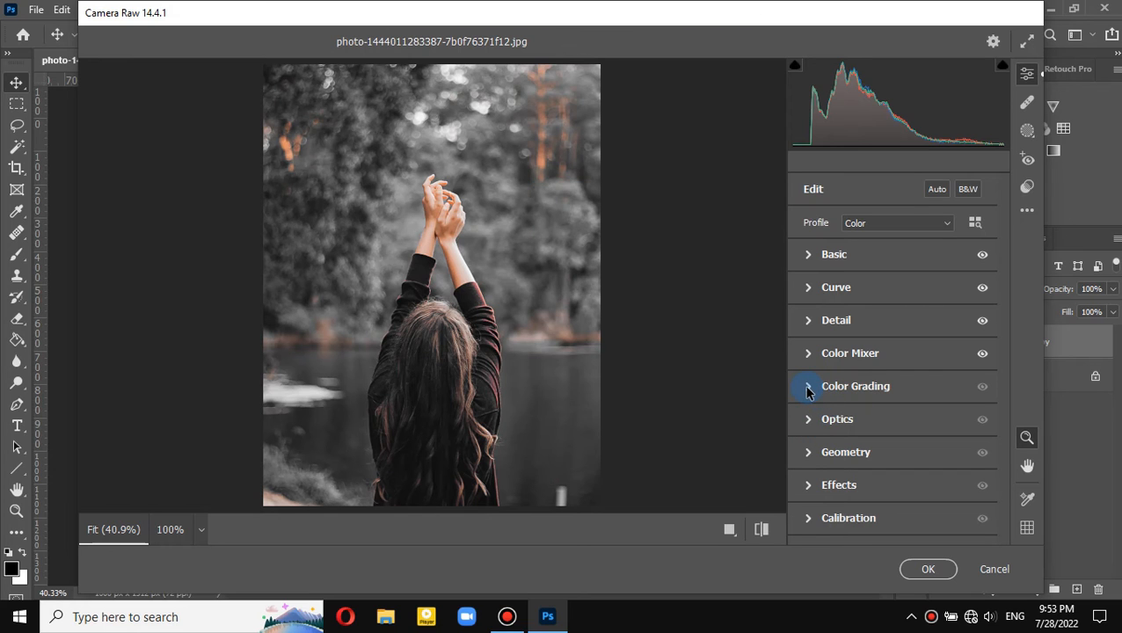
In Color Grading, set the Highlights Hue to 30 and Saturation to 5, and collapse the section
left_click(807, 390)
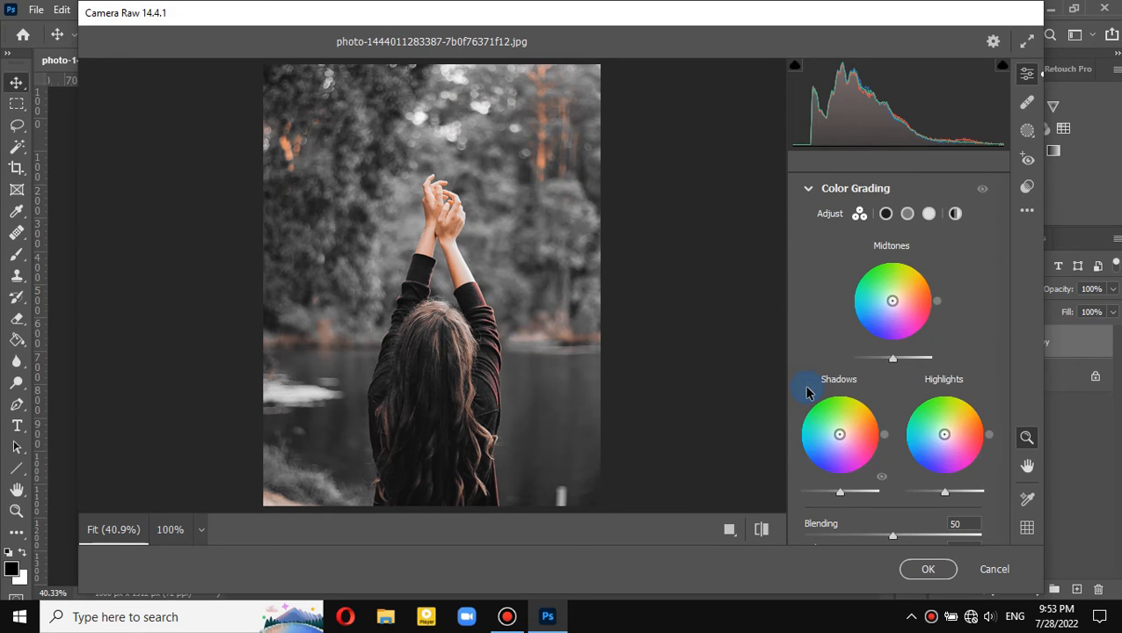
left_click(929, 217)
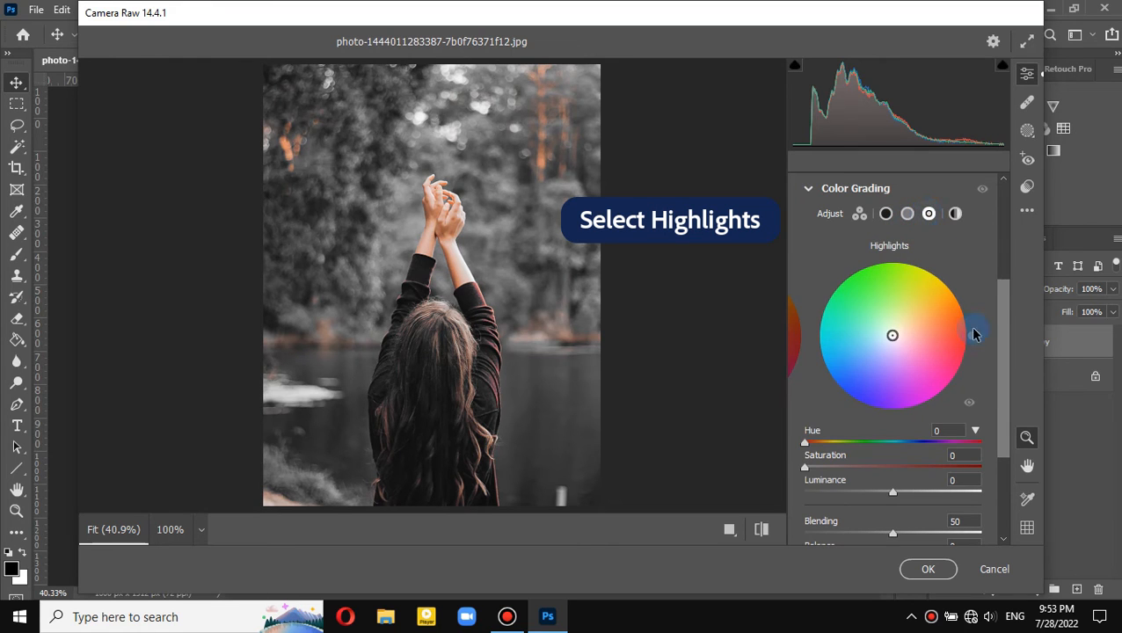
left_click(937, 431)
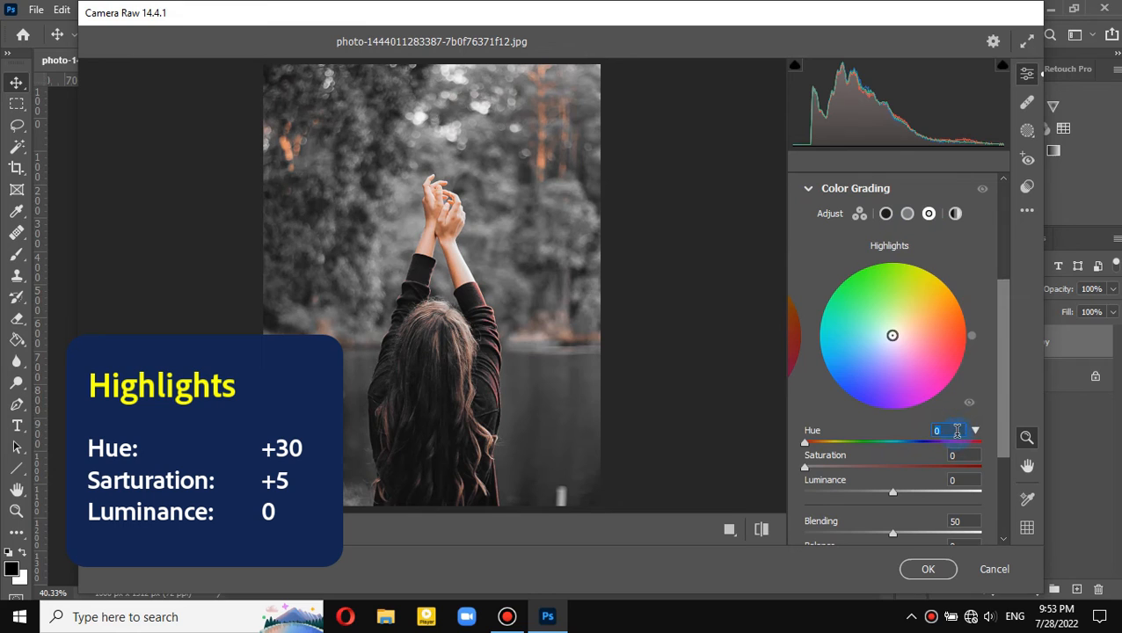
type("30")
left_click(966, 456)
type("5")
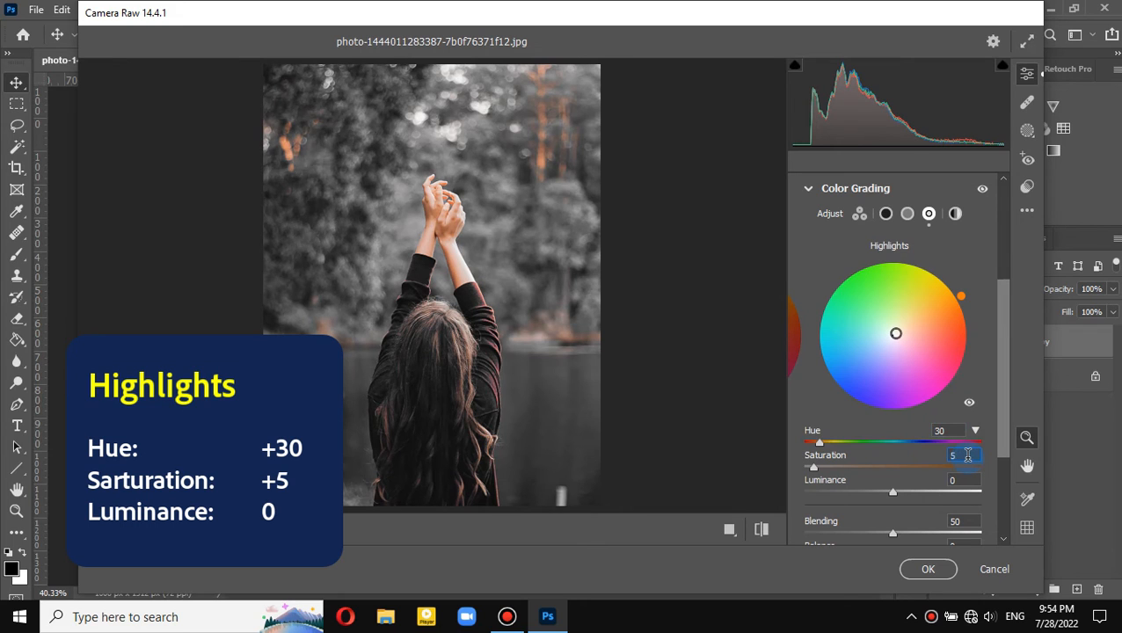
left_click(810, 195)
In the Optics adjustments, set Vignette to -70 with Midpoint 50, and collapse them
left_click(810, 422)
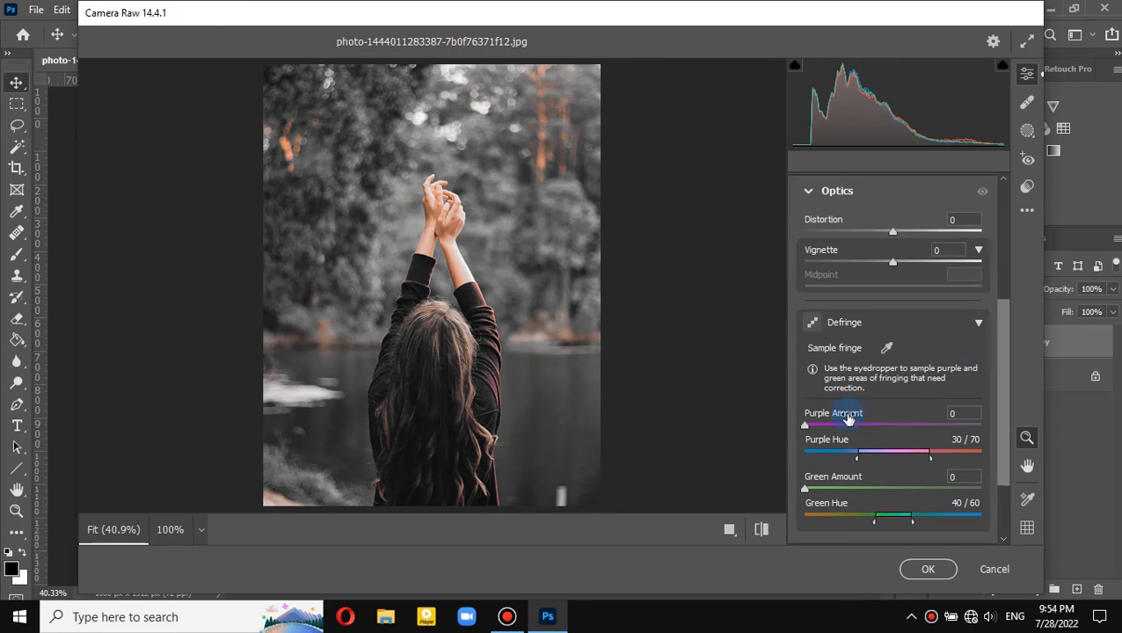
mouse_move(1002, 334)
left_mouse_down()
mouse_move(1006, 384)
mouse_move(1006, 342)
left_mouse_up()
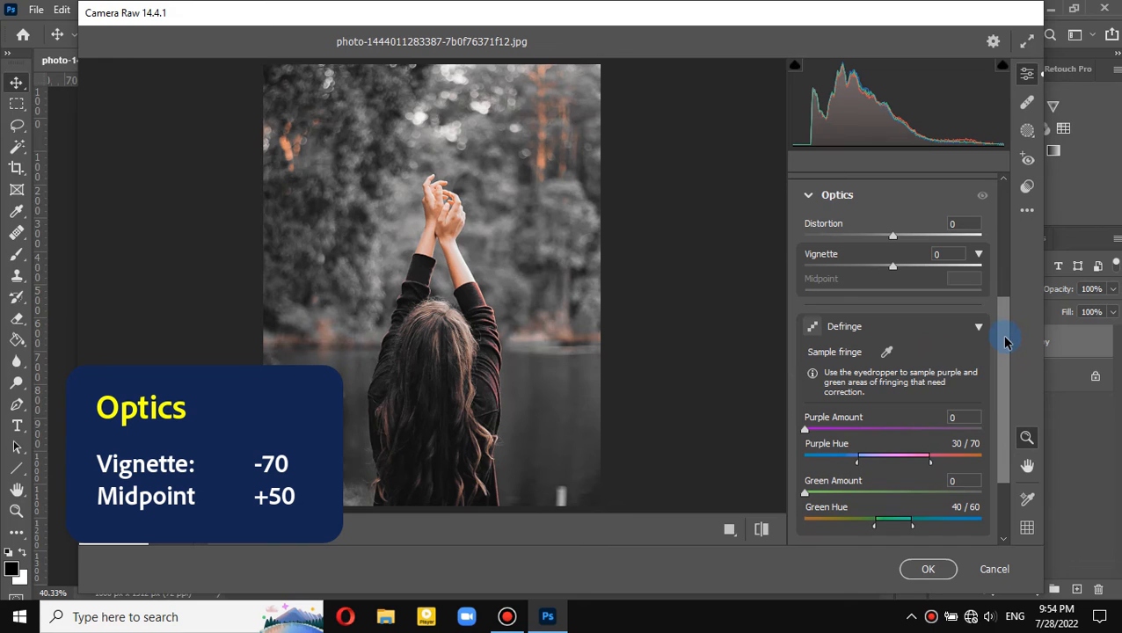
left_click(948, 255)
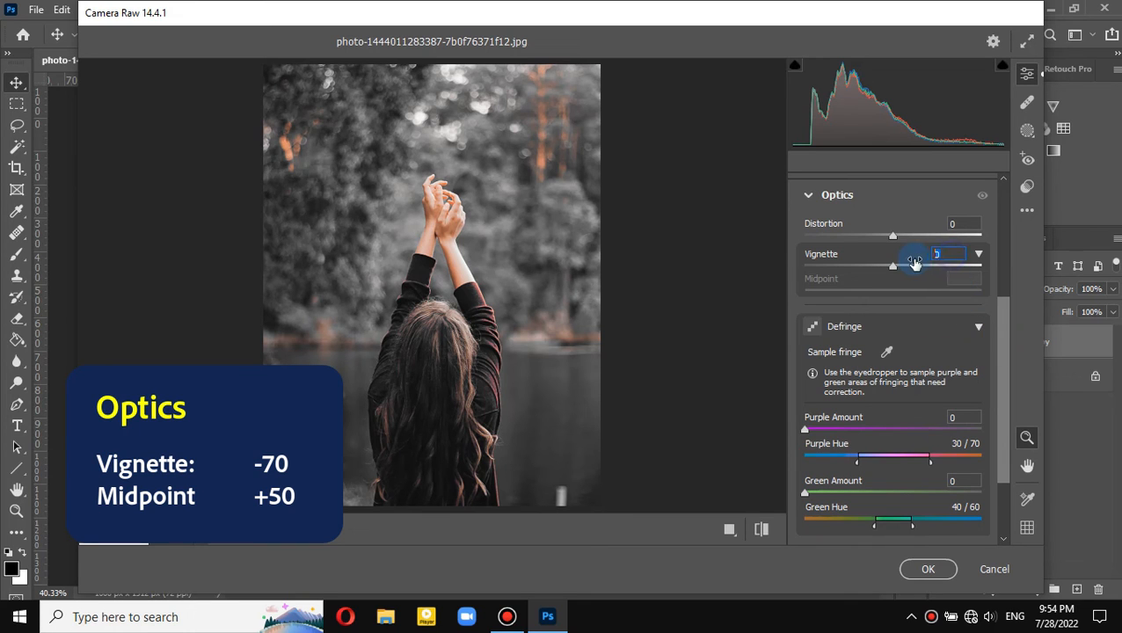
type("-70")
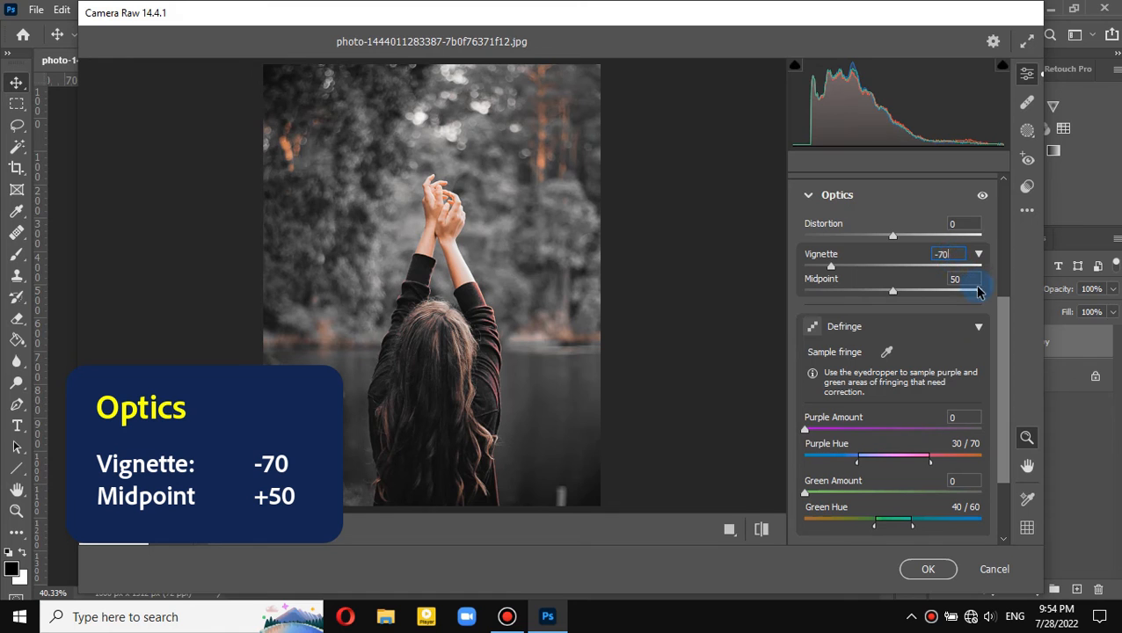
double_click(974, 278)
type("50")
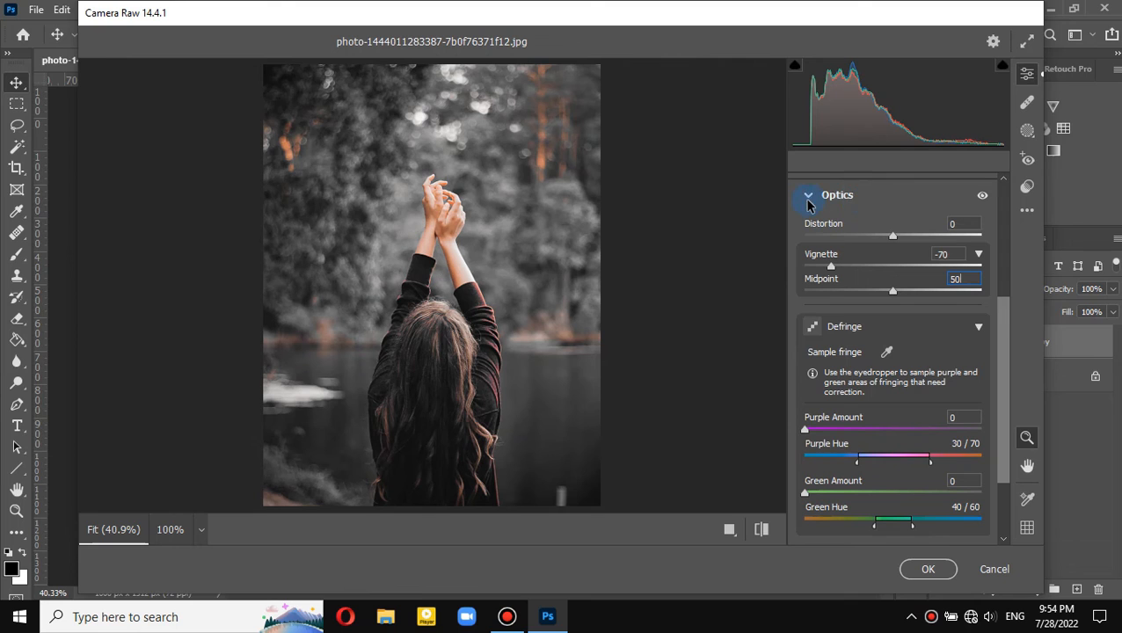
left_click(808, 196)
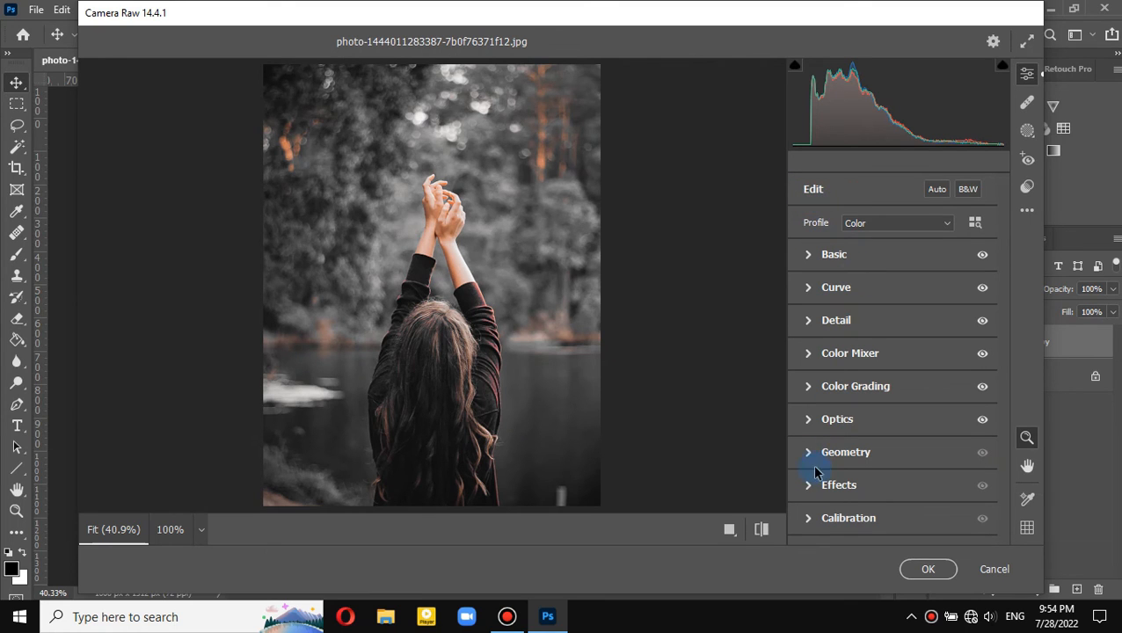
In the Calibration adjustments, set the Green Primary Hue to +100 and collapse them
left_click(808, 520)
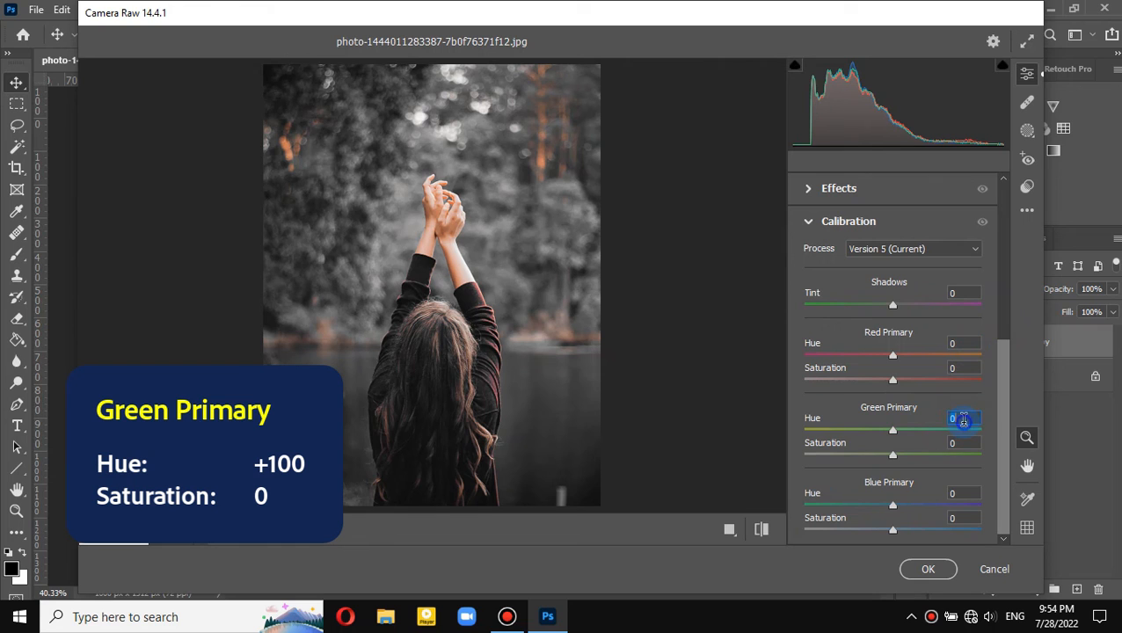
type("100")
key("Return")
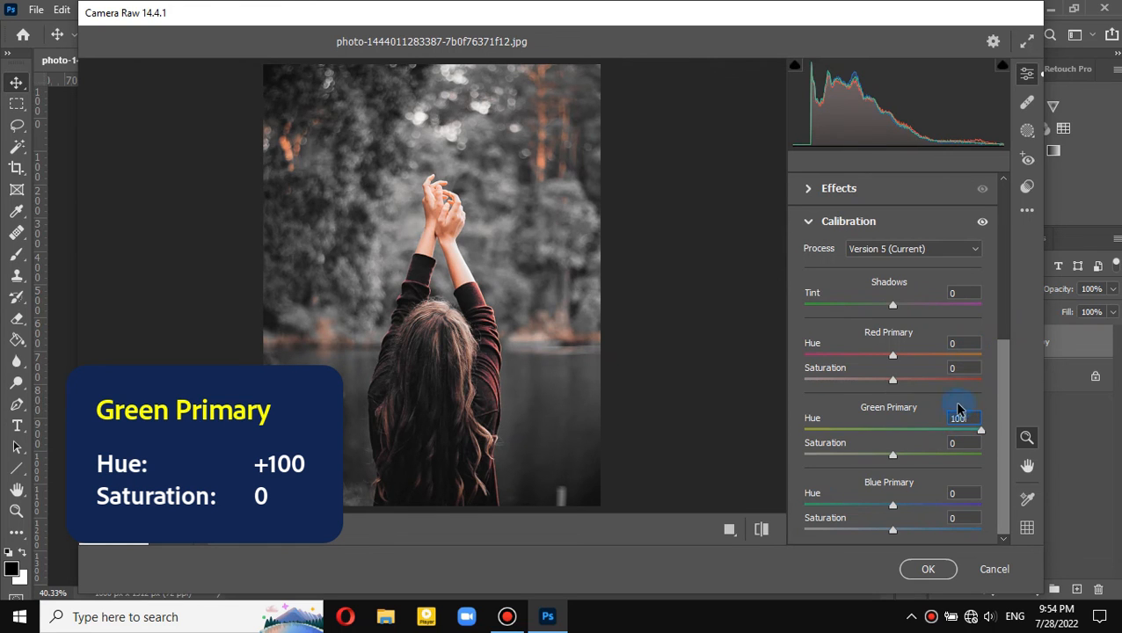
left_click(805, 225)
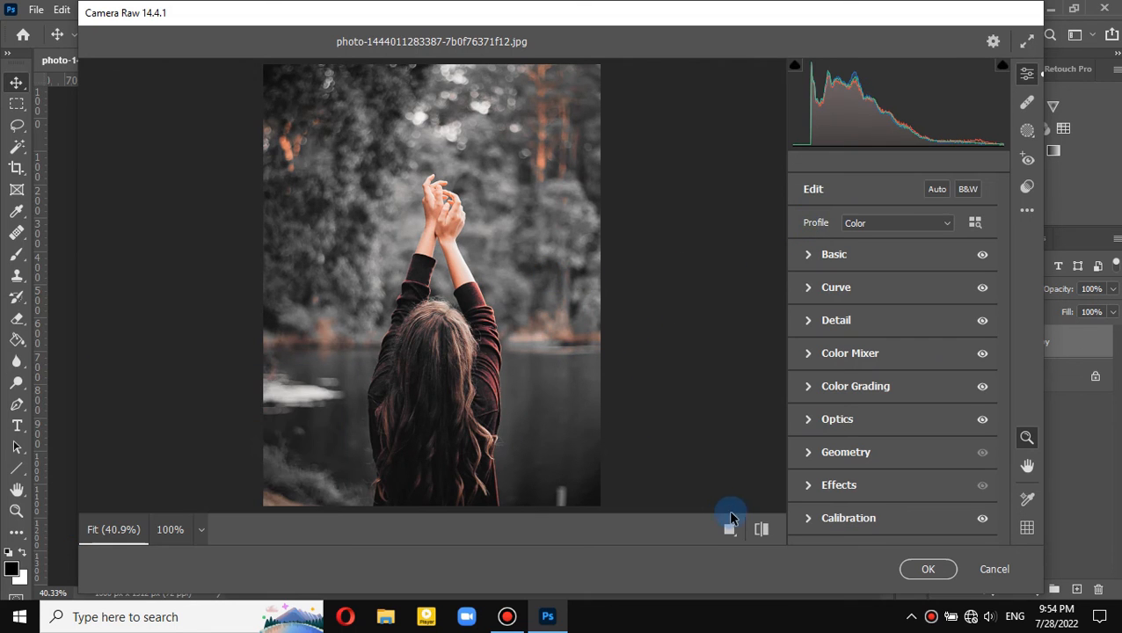
Cycle through the before and after views to compare the graded photo with the original
left_click(762, 530)
left_click(762, 532)
left_click(762, 530)
left_click(762, 530)
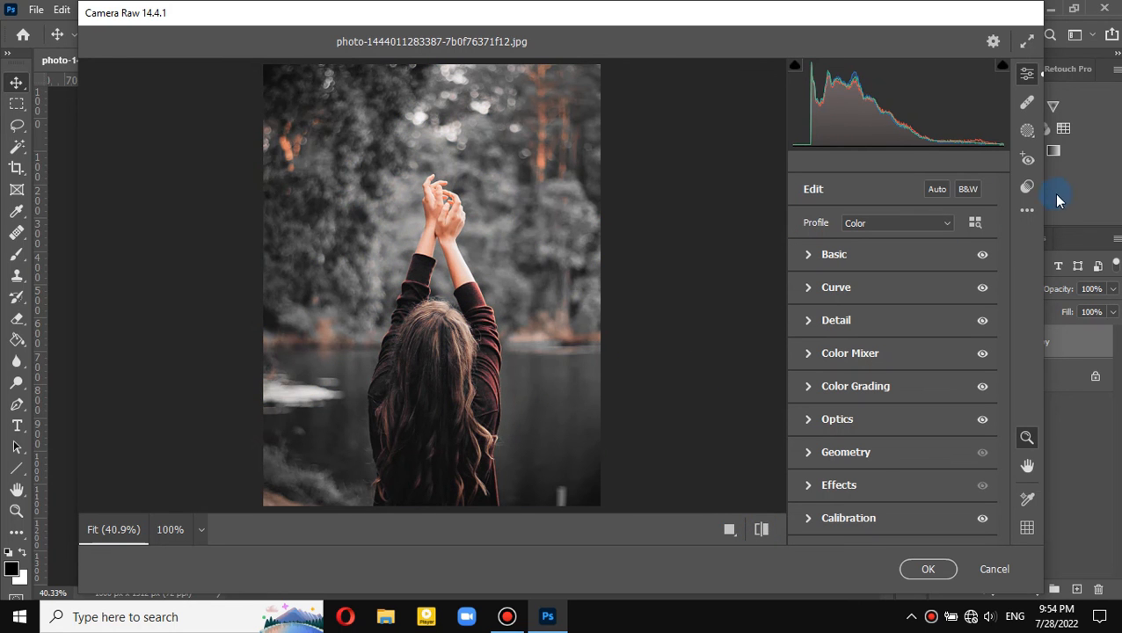
Save the current edit settings as a Camera Raw preset named "Dark theme" in the User Presets group
left_click(1029, 209)
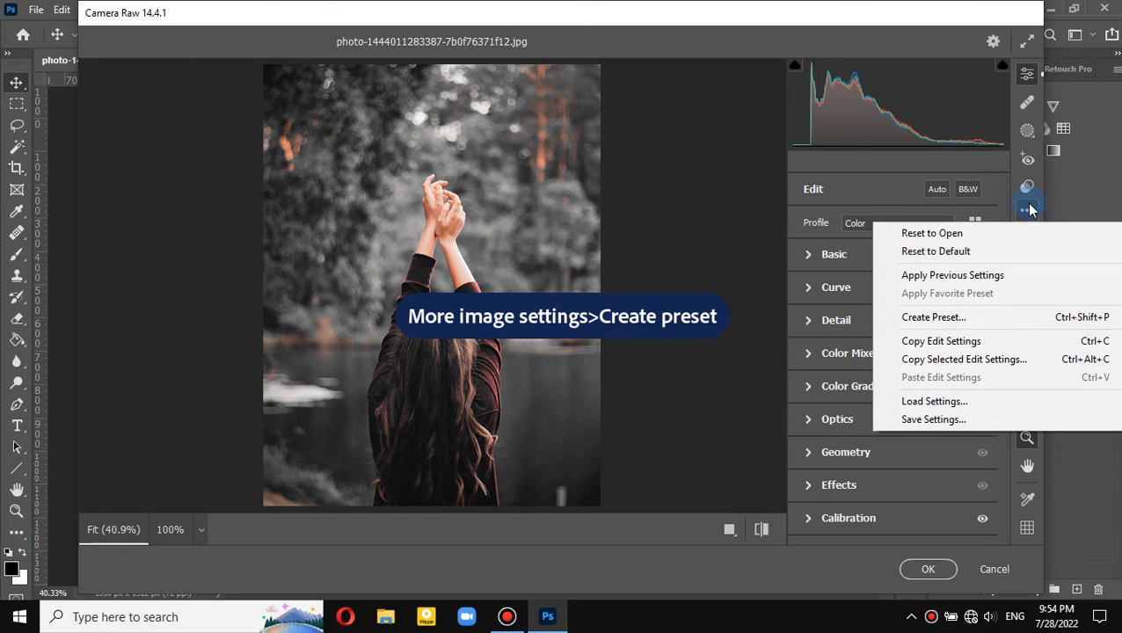
left_click(987, 316)
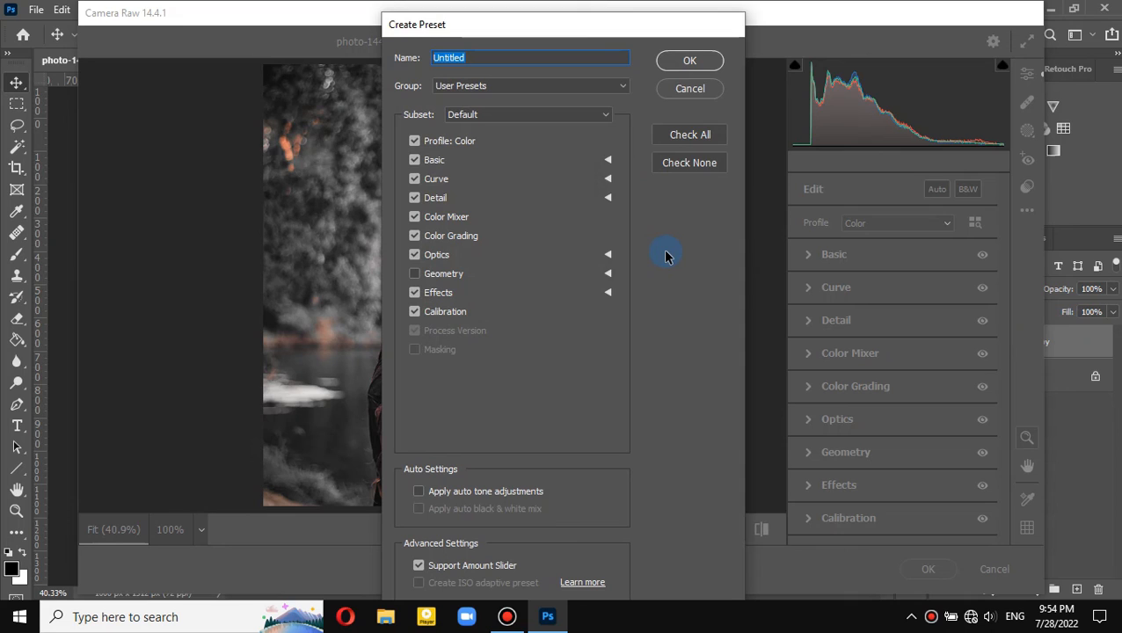
type("Dark theme")
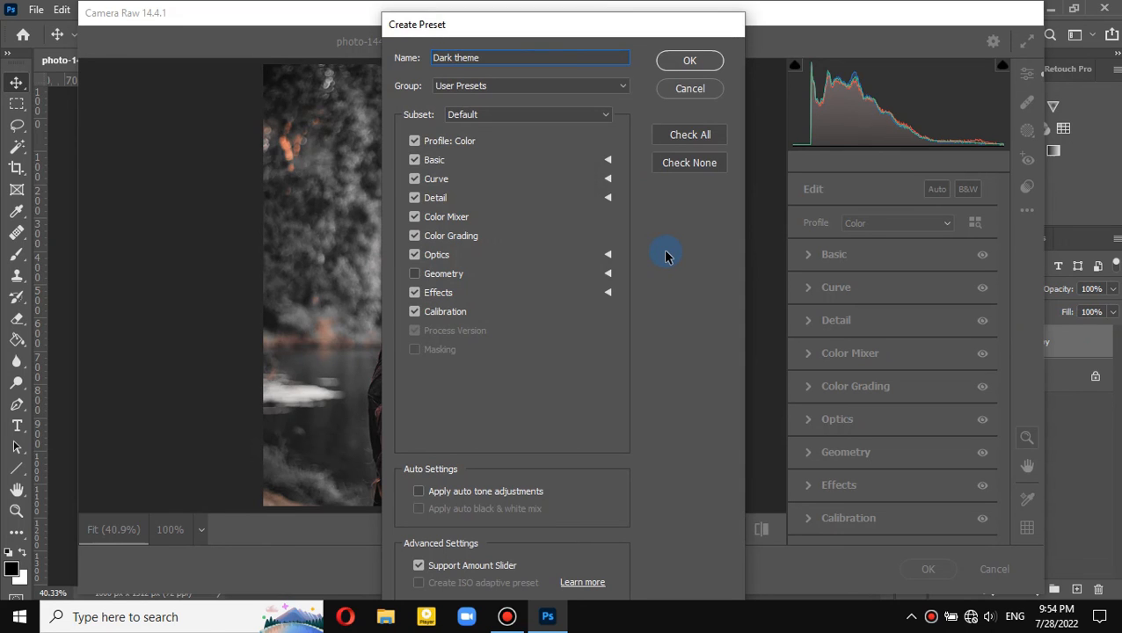
left_click(688, 62)
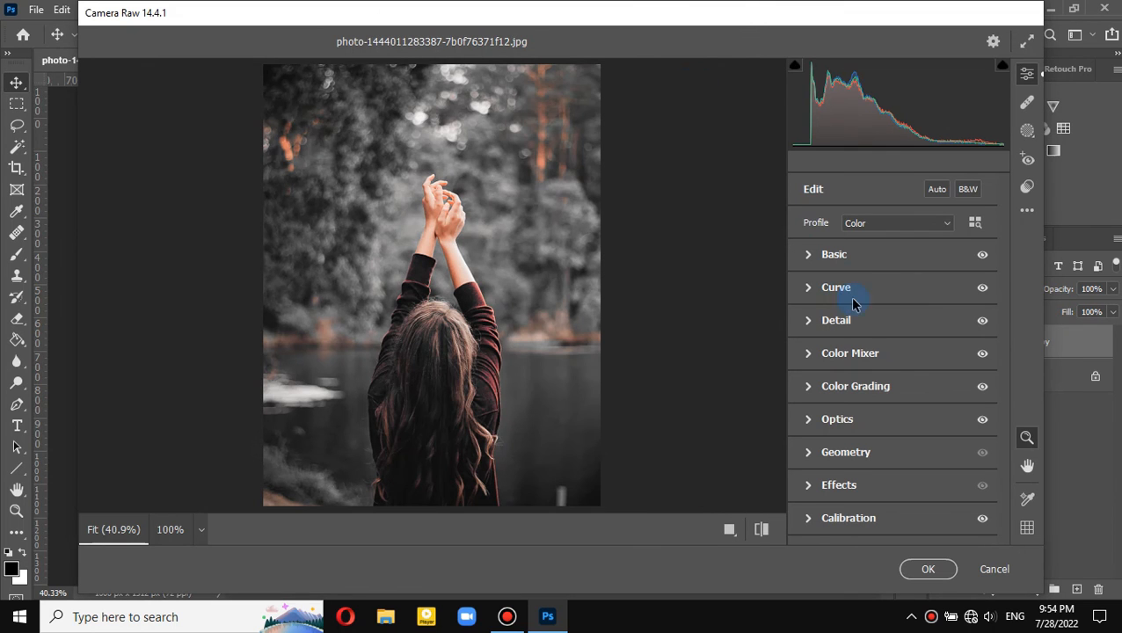
Apply the Camera Raw Filter to the Background copy layer and inspect the graded photo up close
left_click(928, 570)
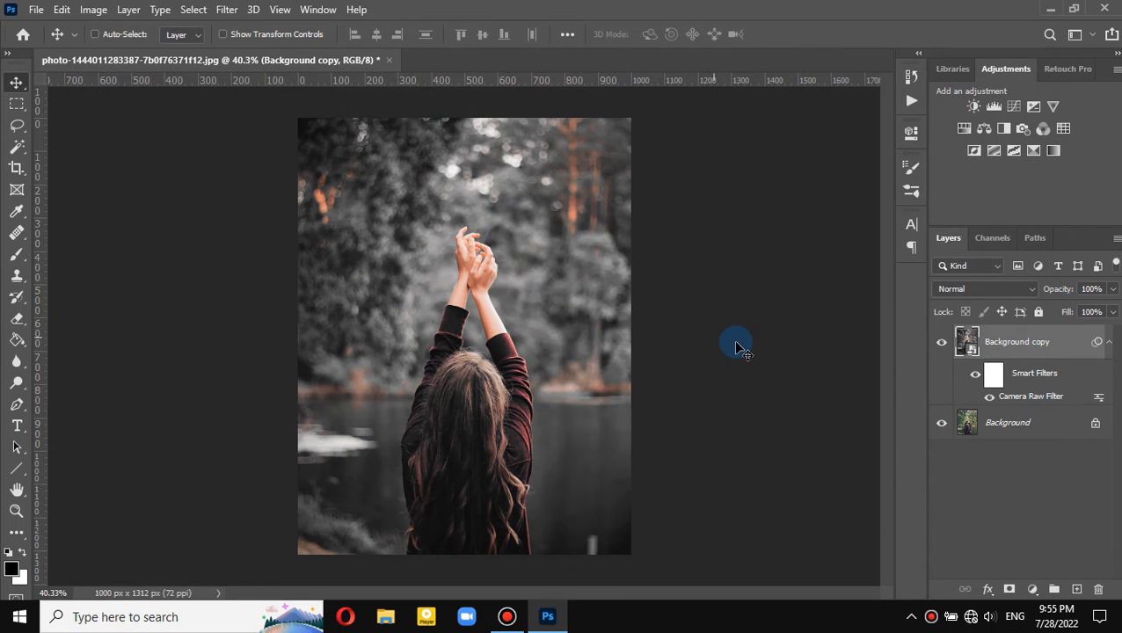
scroll(551, 219, "up", 3)
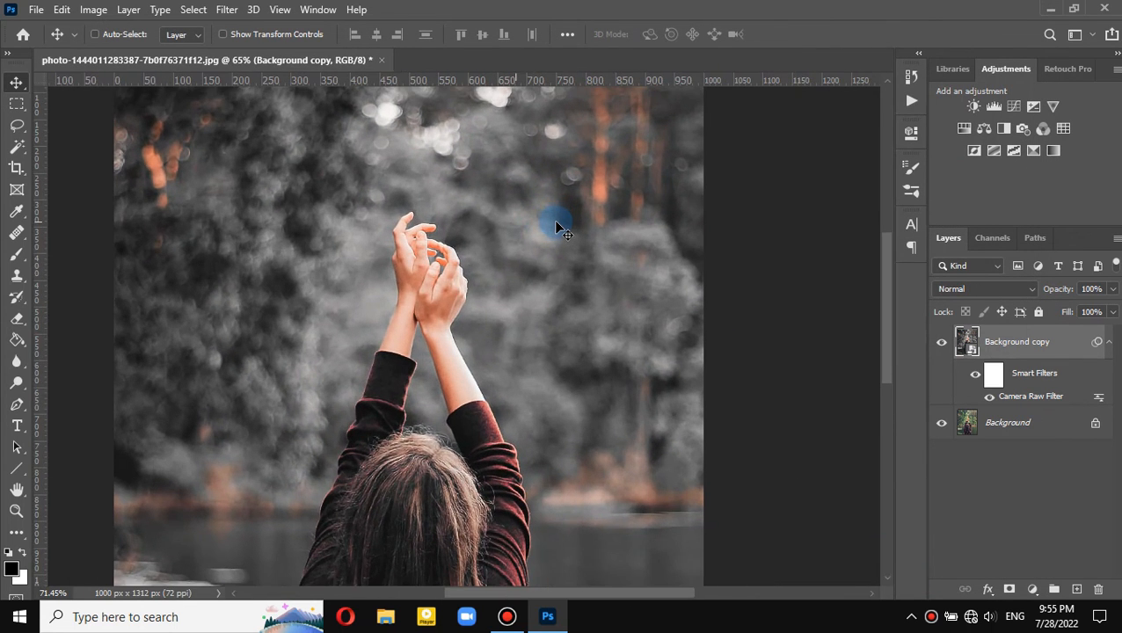
scroll(500, 254, "down", 4)
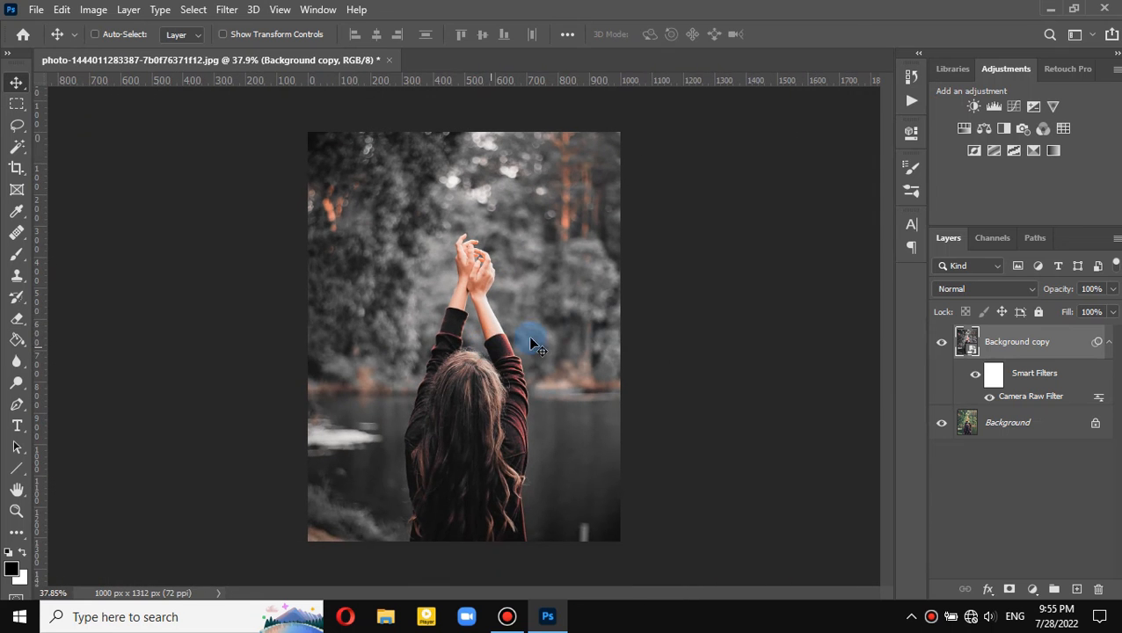